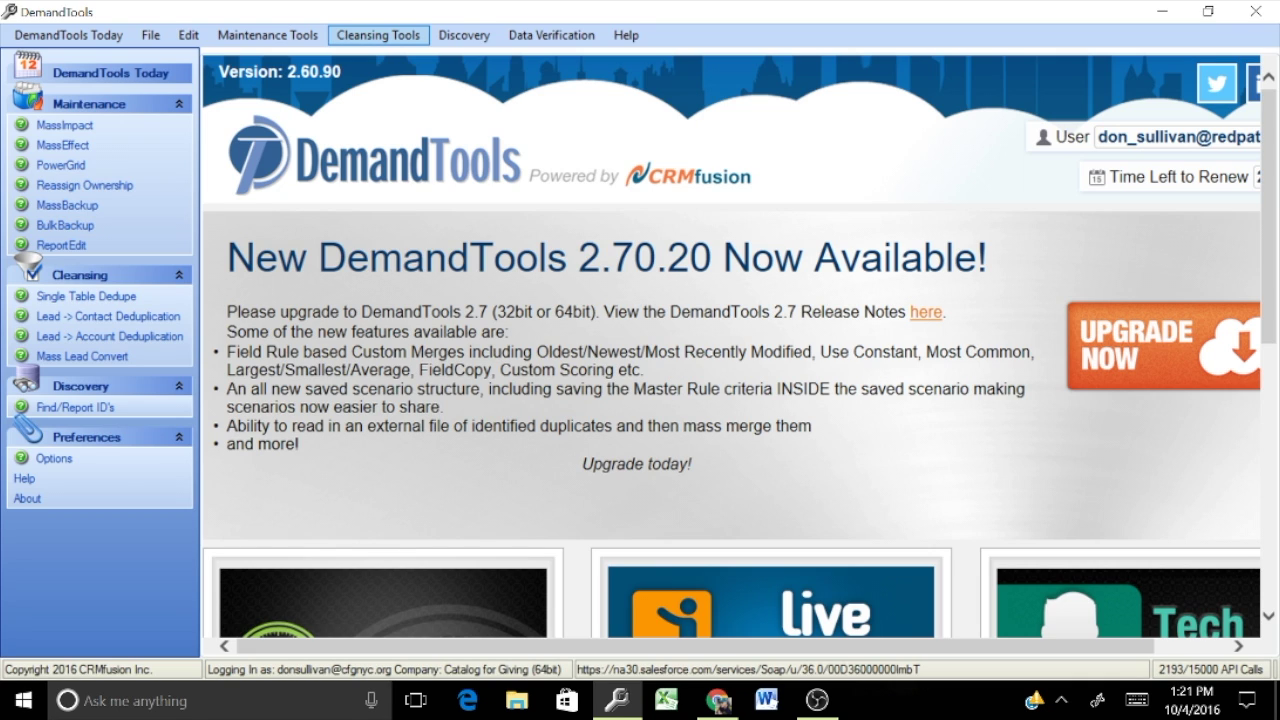
Open the Cleansing Tools menu from the DemandTools menu bar
{"action": "left_click", "coordinate": [378, 35]}
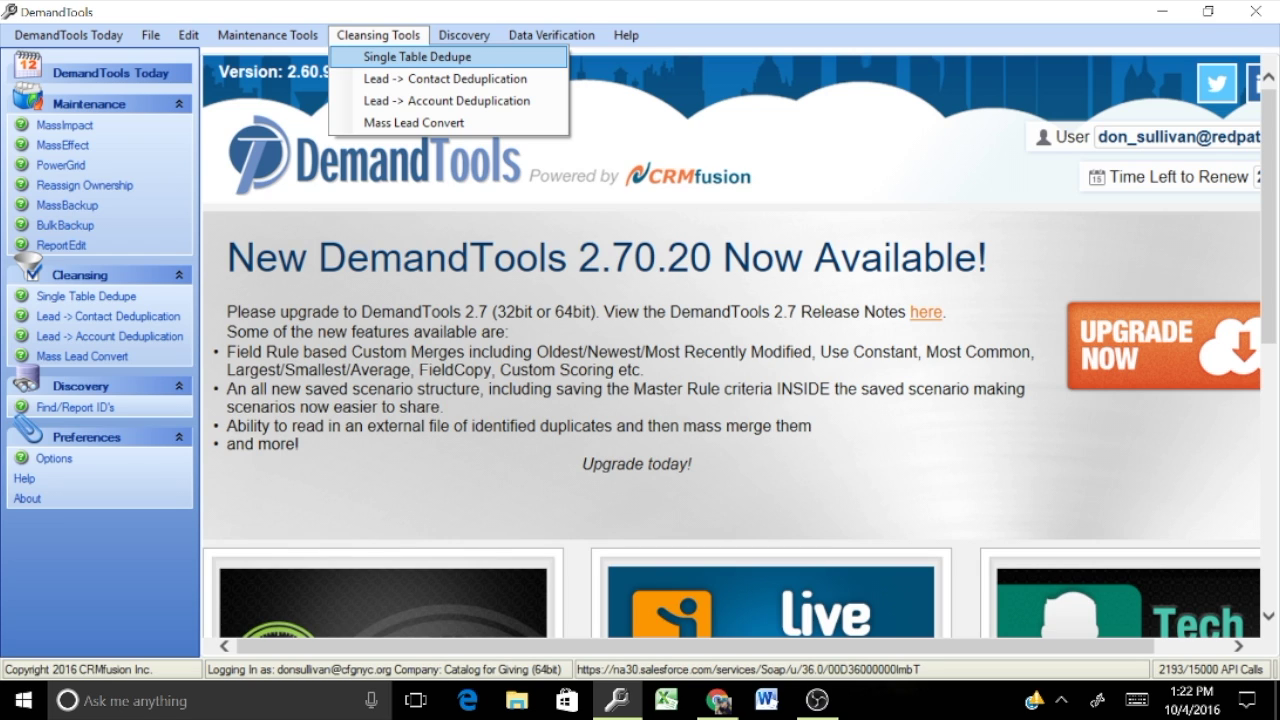
Launch the Single Table Dedupe wizard and expand the saved Account scenarios
{"action": "key", "text": "Return"}
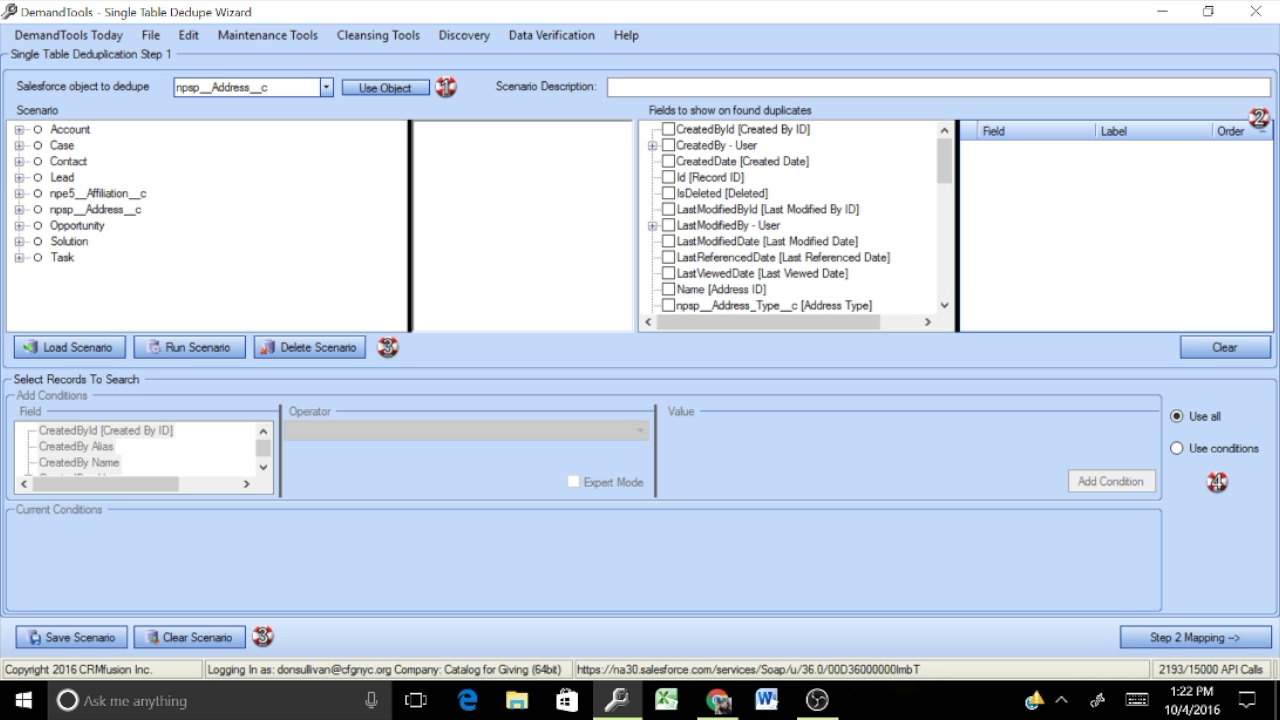
{"action": "mouse_move", "coordinate": [446, 87]}
{"action": "double_click", "coordinate": [70, 129]}
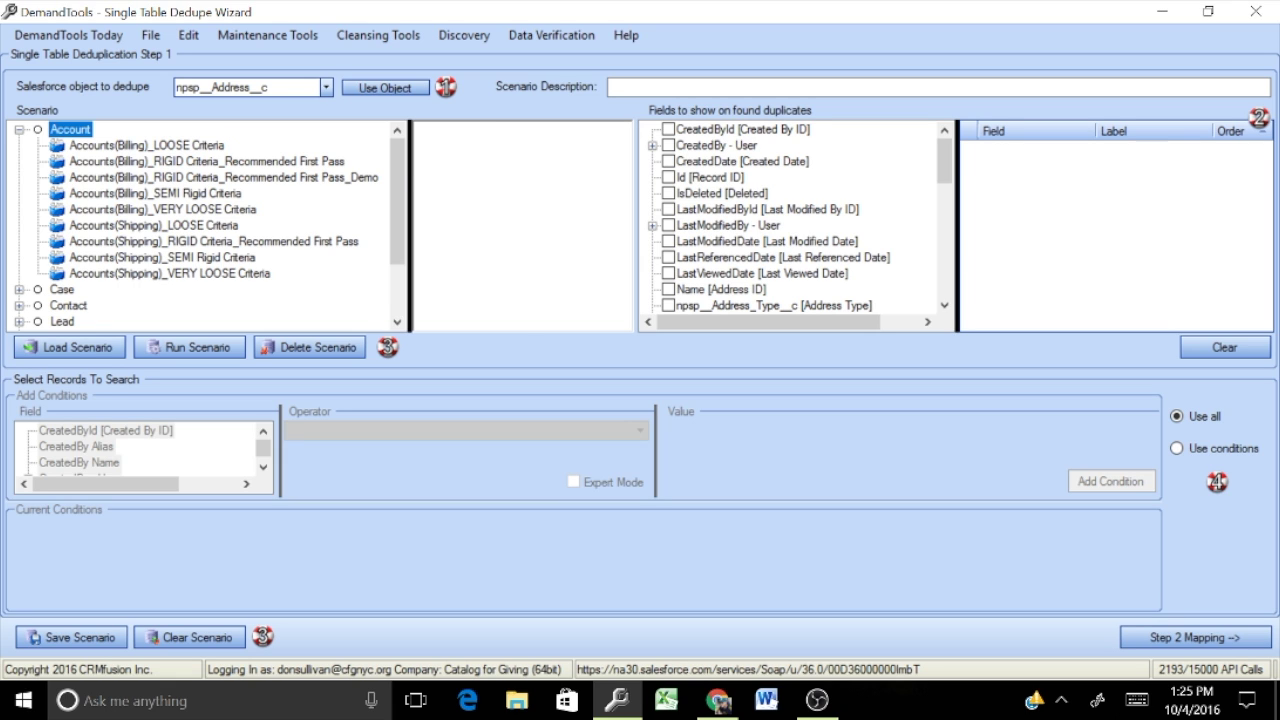
Select the Accounts(Billing)_LOOSE Criteria scenario in the Scenario tree
{"action": "left_click", "coordinate": [146, 145]}
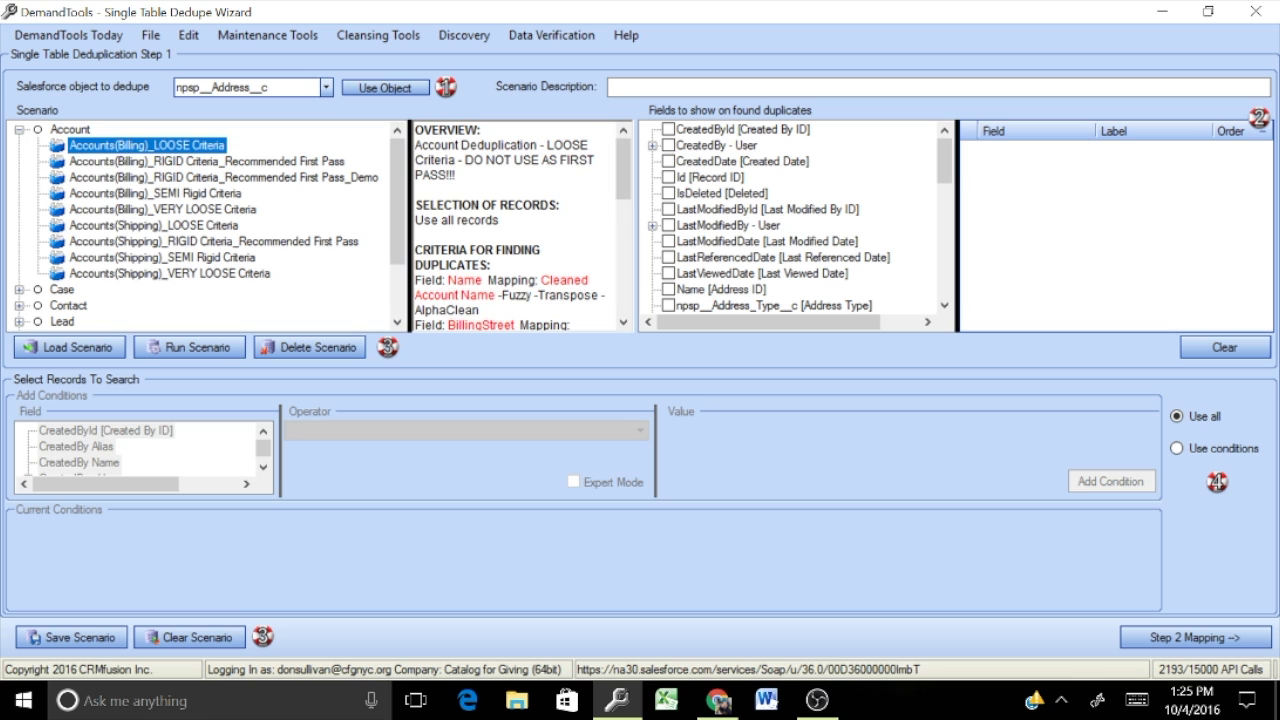
Review the scenario description: all records, matching Name, BillingStreet and exact BillingCity
{"action": "scroll", "coordinate": [518, 227], "scroll_direction": "down", "scroll_amount": 1}
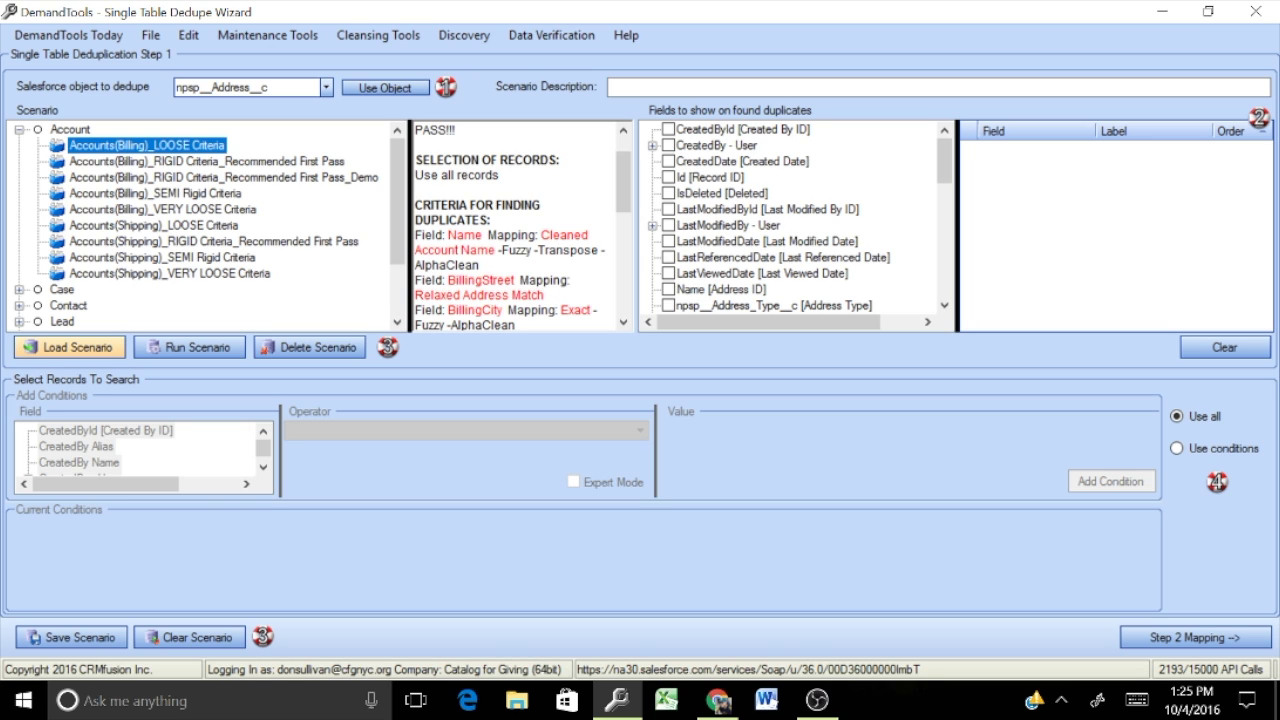
Load the LOOSE Criteria scenario and review its seven display fields, Account Name through Account Phone
{"action": "left_click", "coordinate": [70, 347]}
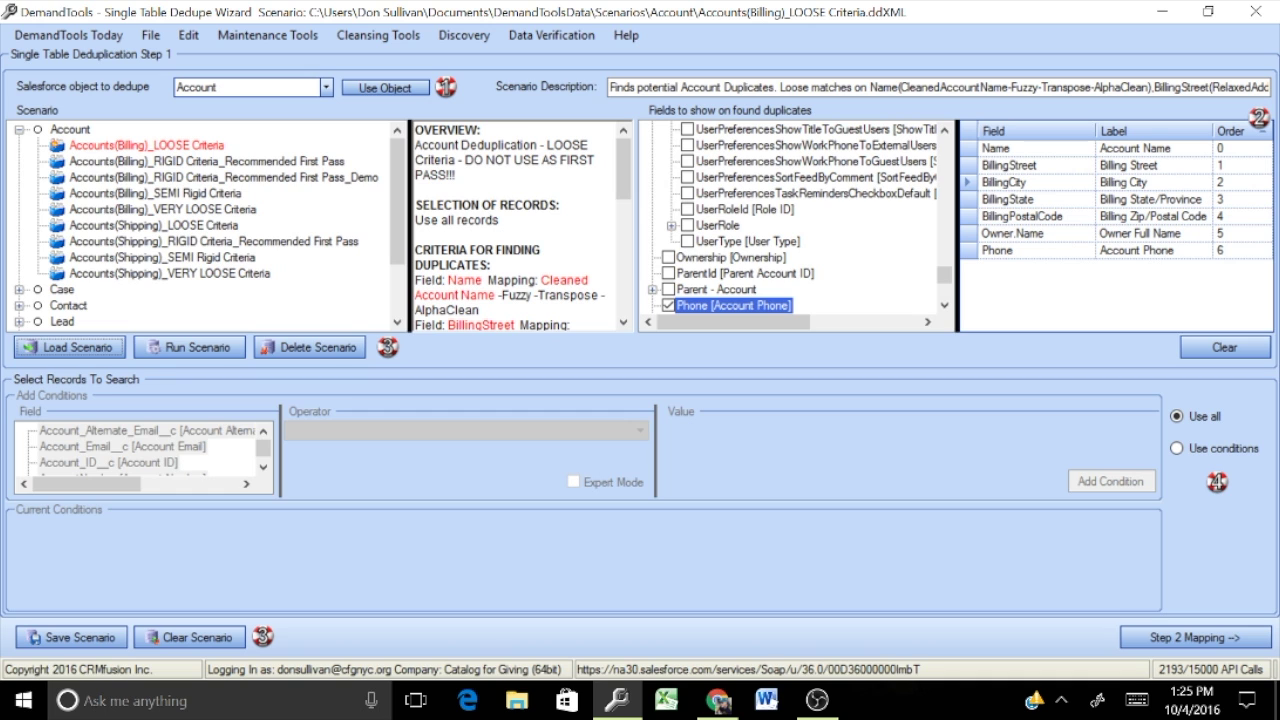
{"action": "scroll", "coordinate": [790, 217], "scroll_direction": "up", "scroll_amount": 10}
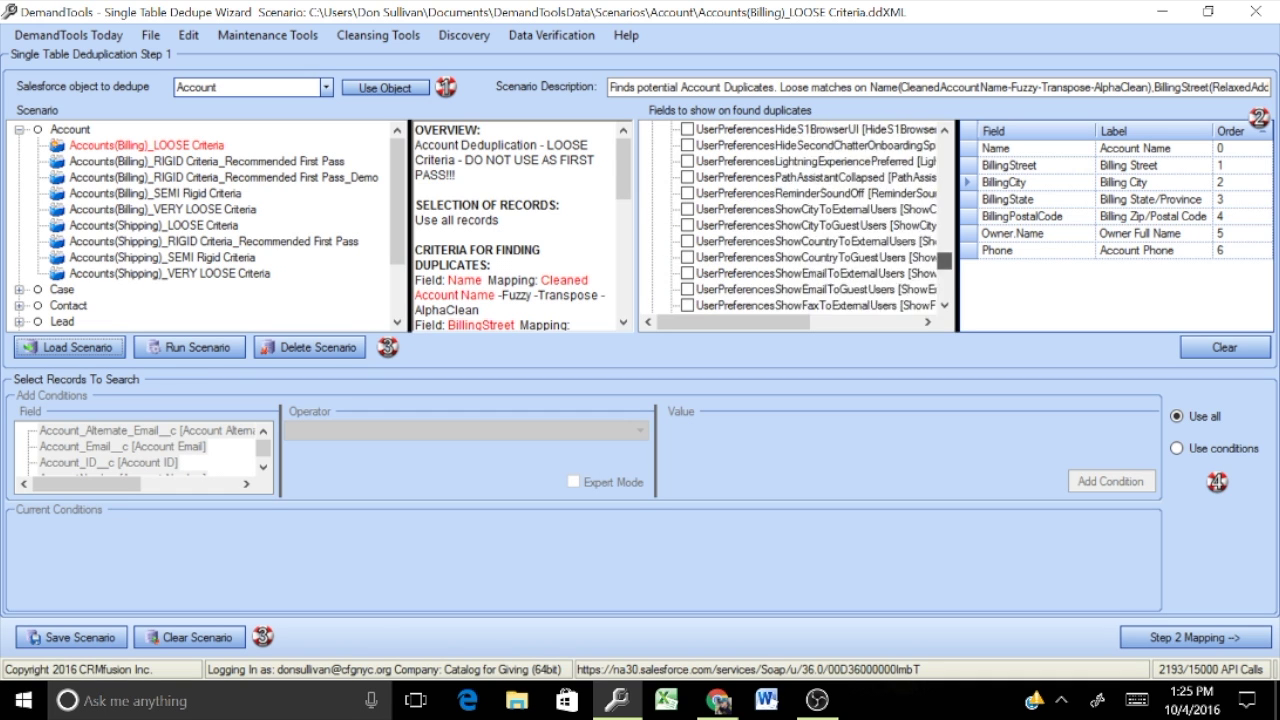
{"action": "scroll", "coordinate": [790, 217], "scroll_direction": "up", "scroll_amount": 5}
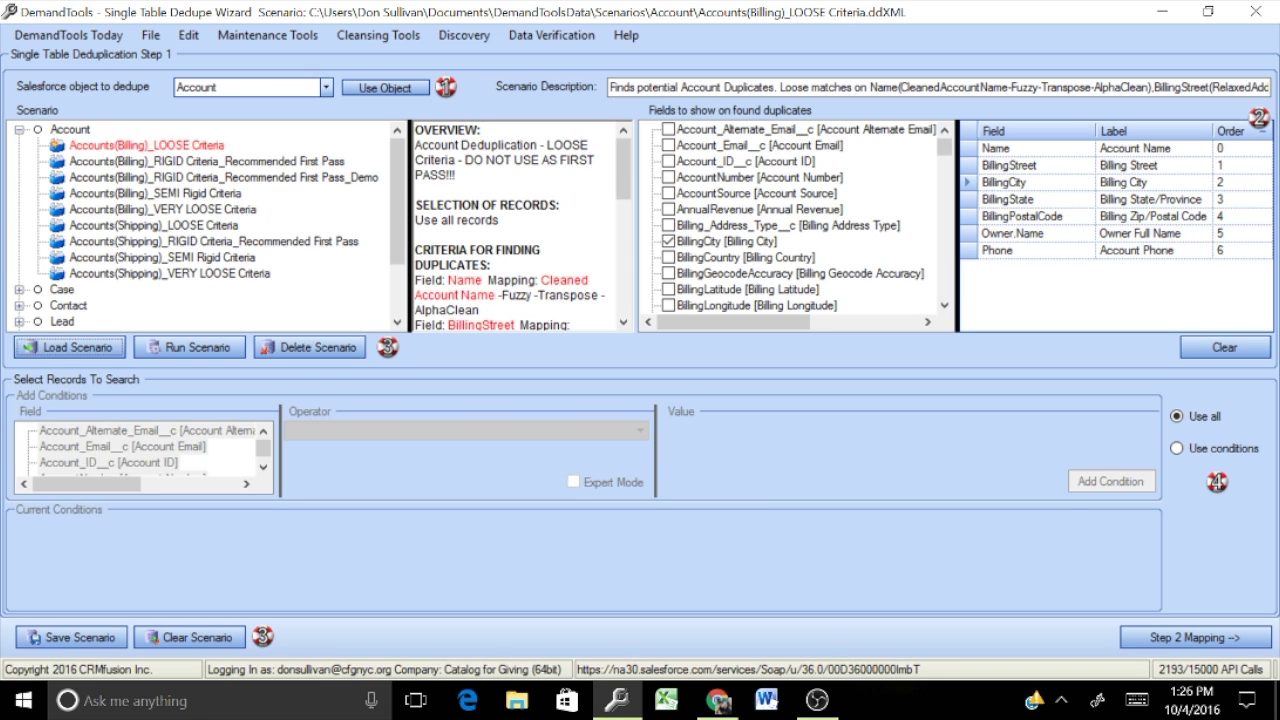
{"action": "scroll", "coordinate": [795, 217], "scroll_direction": "down", "scroll_amount": 3}
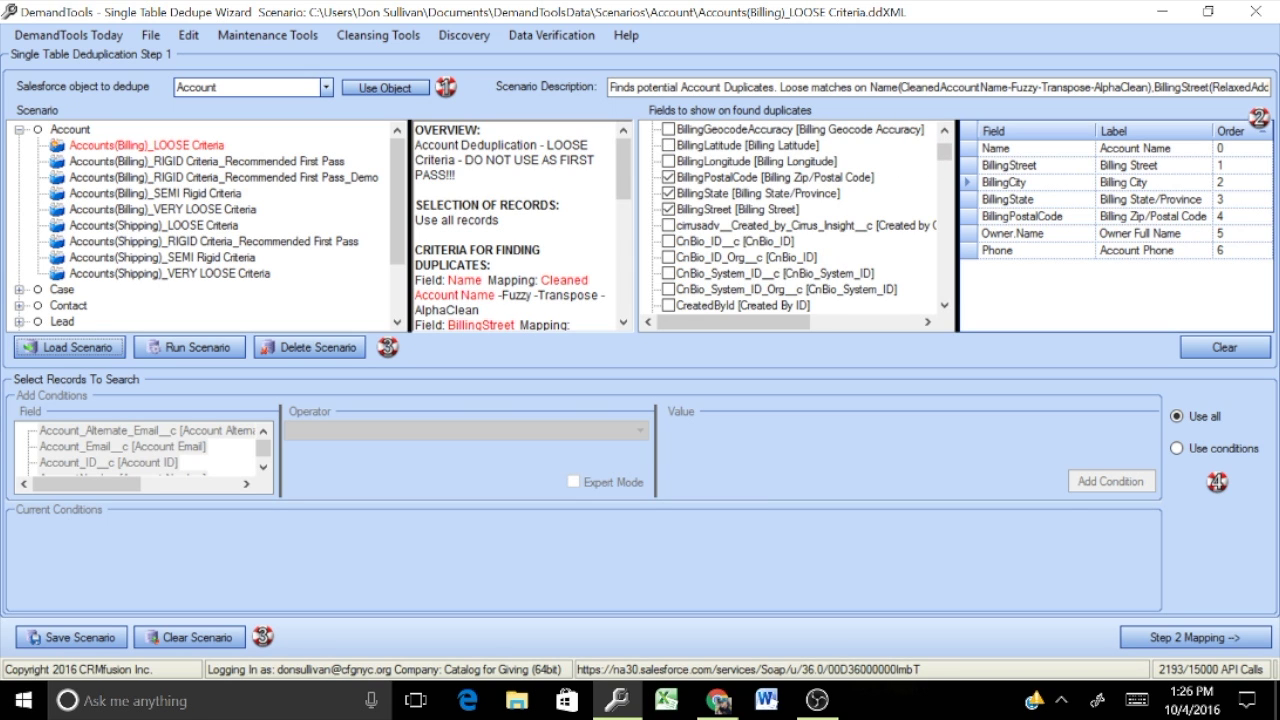
{"action": "scroll", "coordinate": [795, 217], "scroll_direction": "down", "scroll_amount": 1}
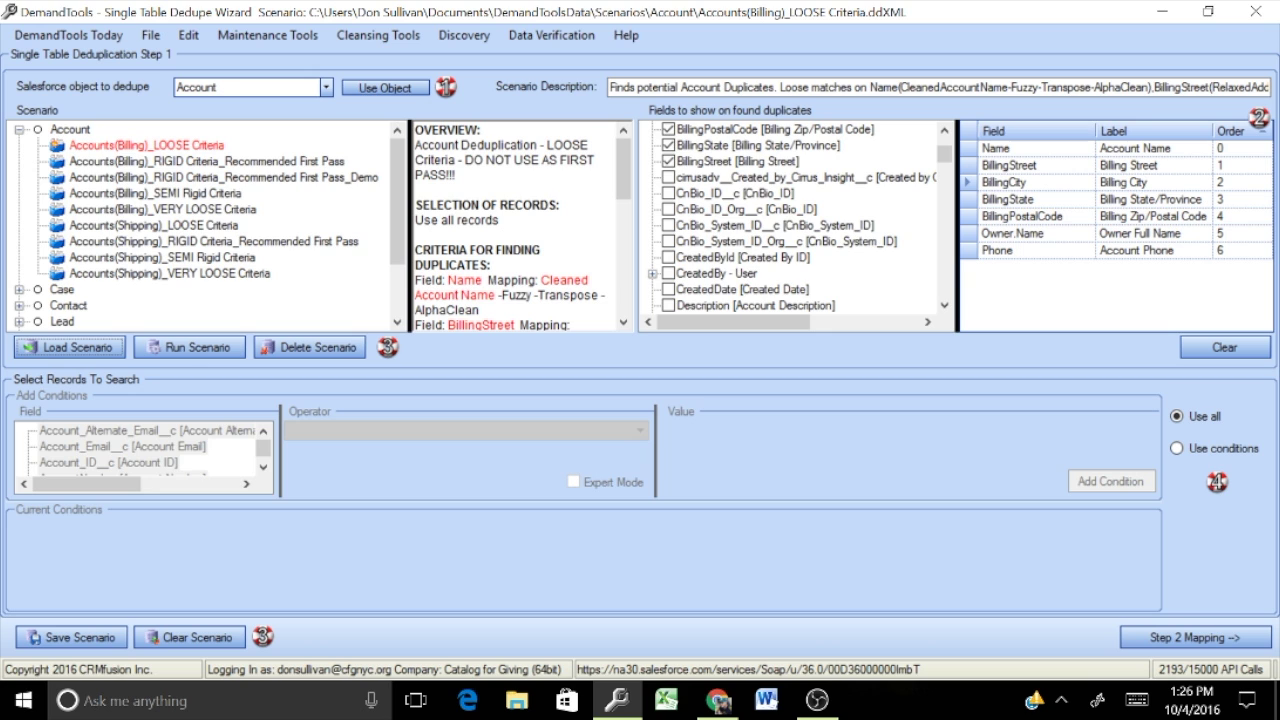
{"action": "scroll", "coordinate": [795, 217], "scroll_direction": "down", "scroll_amount": 2}
{"action": "scroll", "coordinate": [795, 217], "scroll_direction": "down", "scroll_amount": 2}
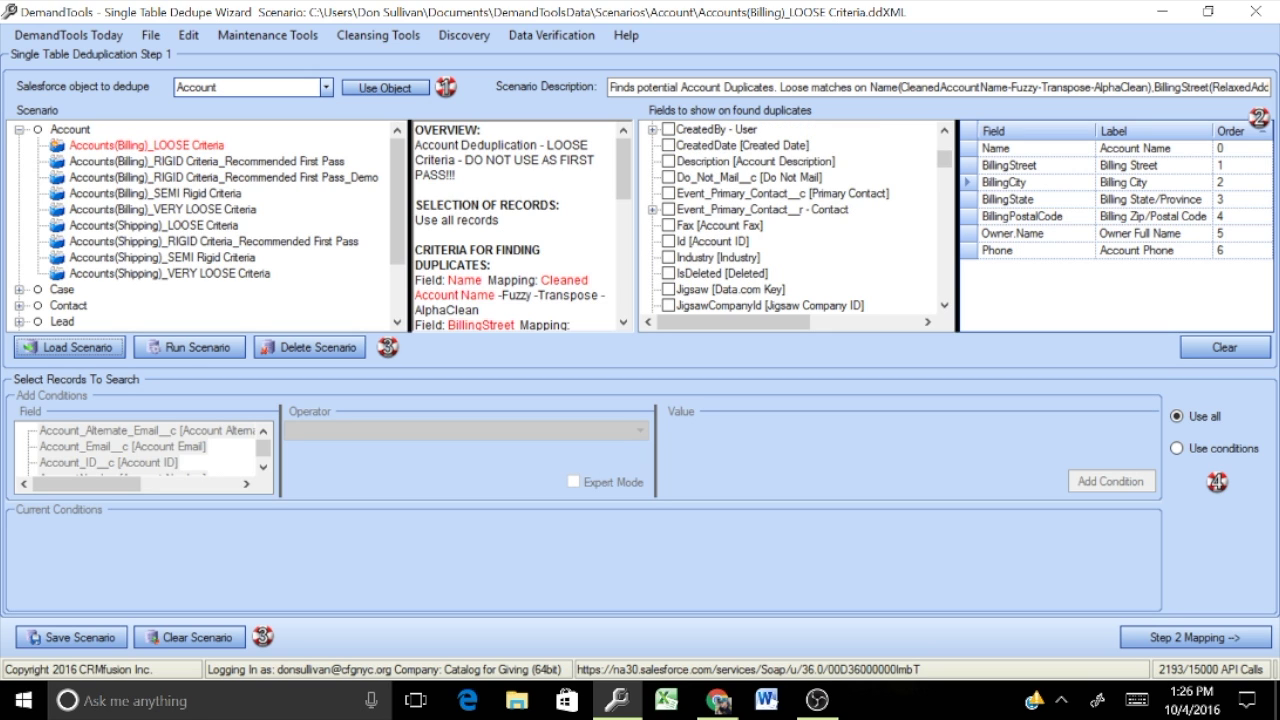
{"action": "scroll", "coordinate": [795, 217], "scroll_direction": "down", "scroll_amount": 1}
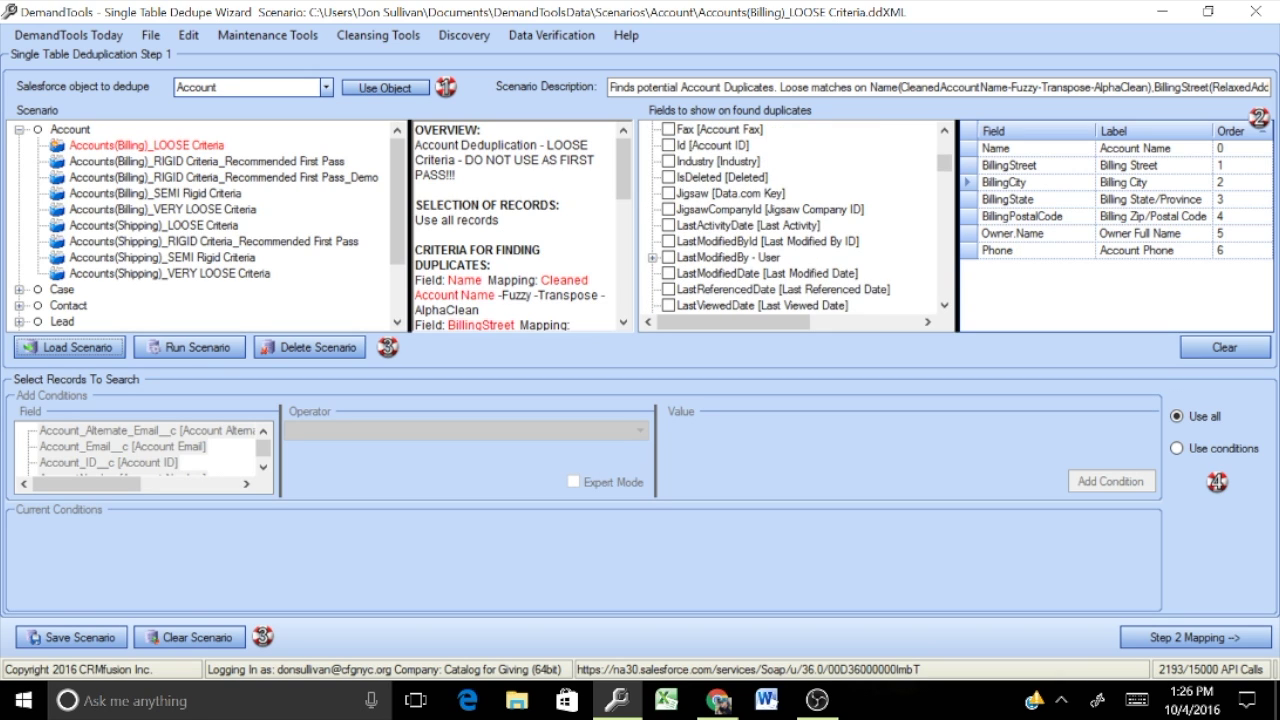
{"action": "scroll", "coordinate": [795, 217], "scroll_direction": "down", "scroll_amount": 4}
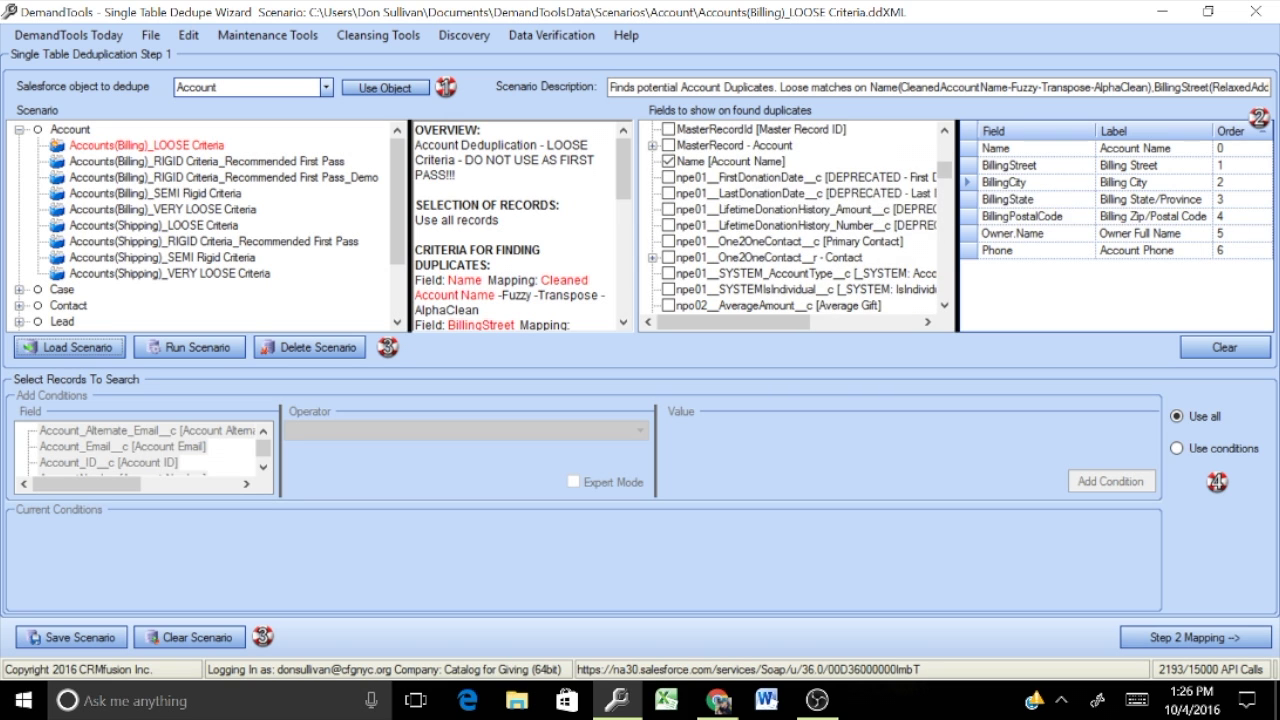
{"action": "scroll", "coordinate": [795, 217], "scroll_direction": "down", "scroll_amount": 5}
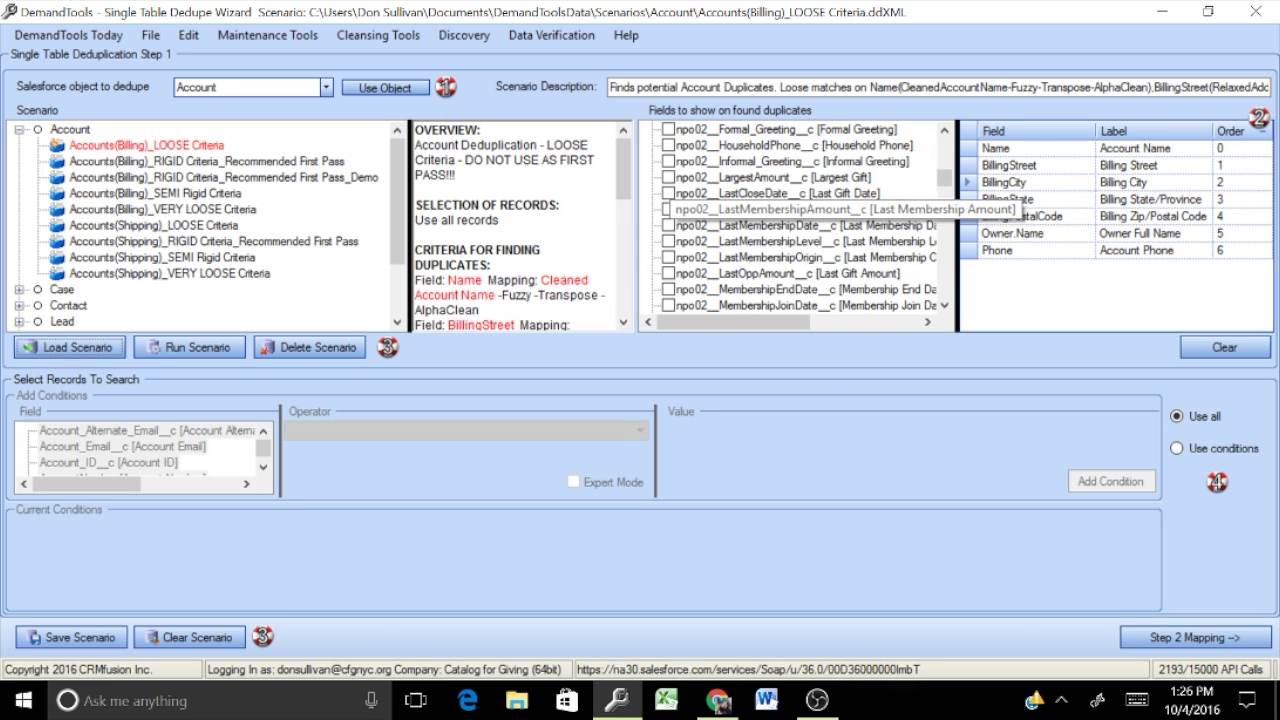
{"action": "scroll", "coordinate": [795, 217], "scroll_direction": "down", "scroll_amount": 3}
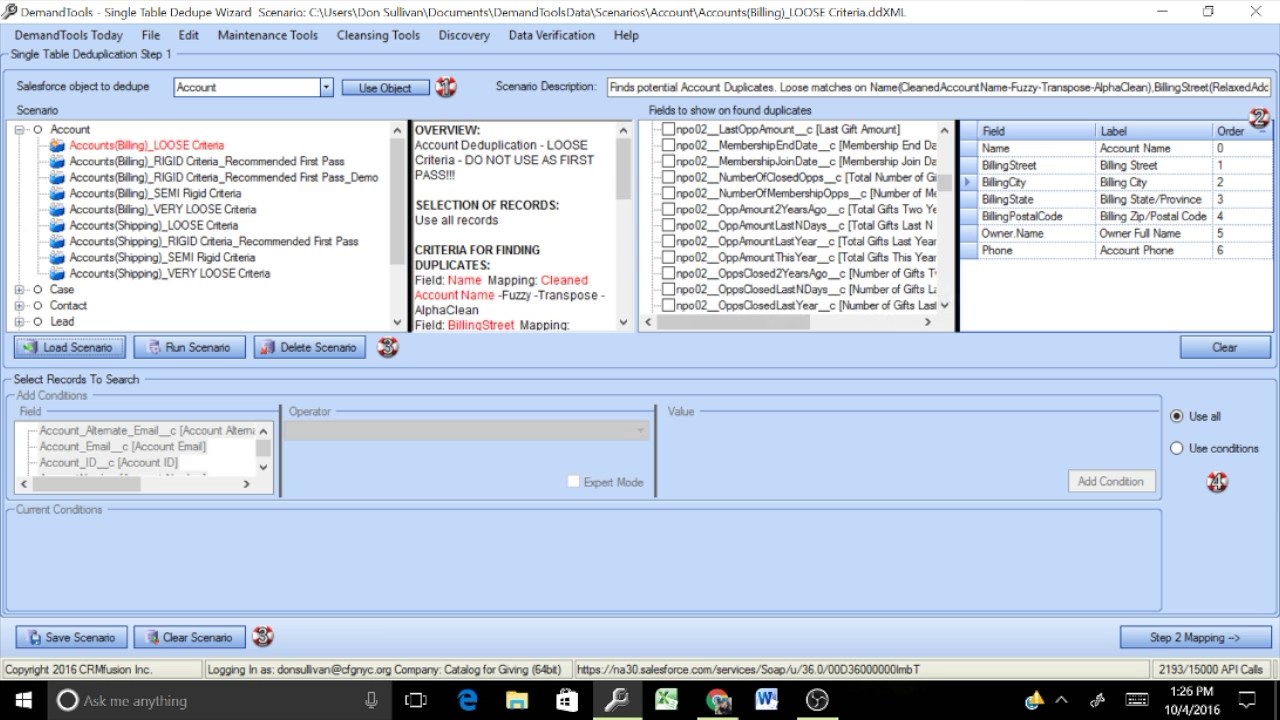
{"action": "scroll", "coordinate": [795, 217], "scroll_direction": "down", "scroll_amount": 4}
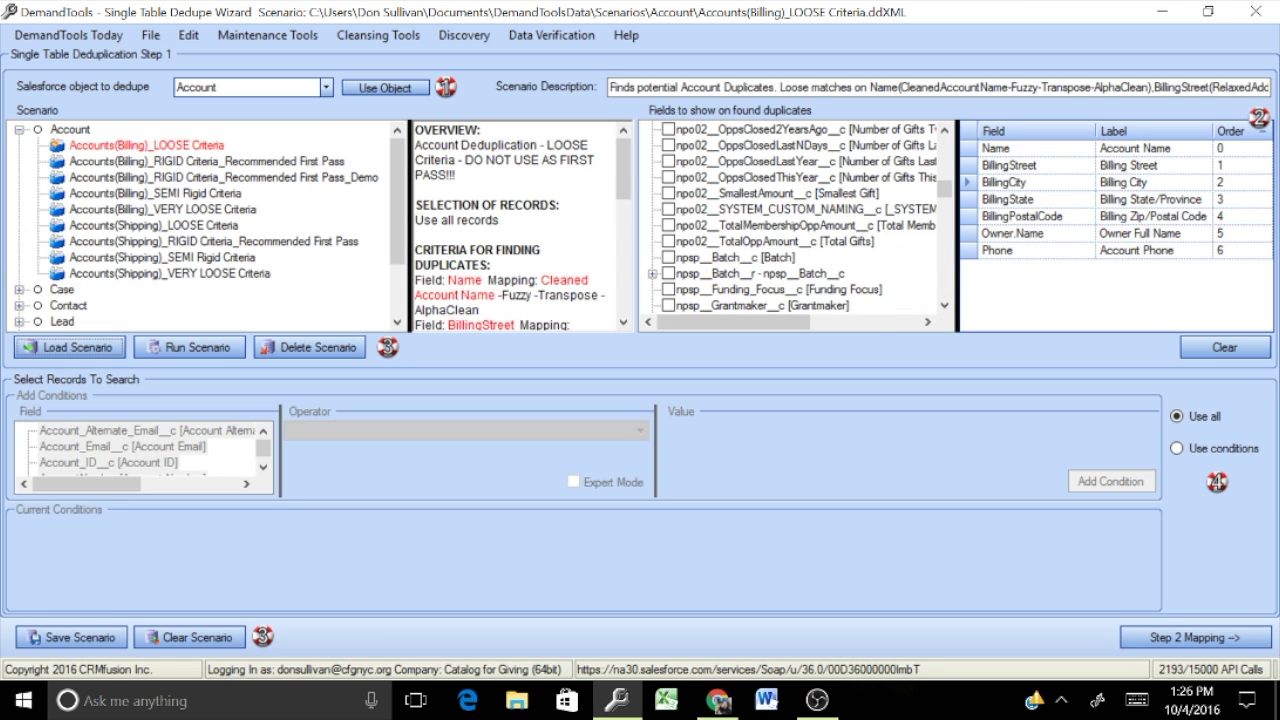
Add Total Gifts to the displayed duplicate fields and remove Owner.Name
{"action": "left_click", "coordinate": [668, 241]}
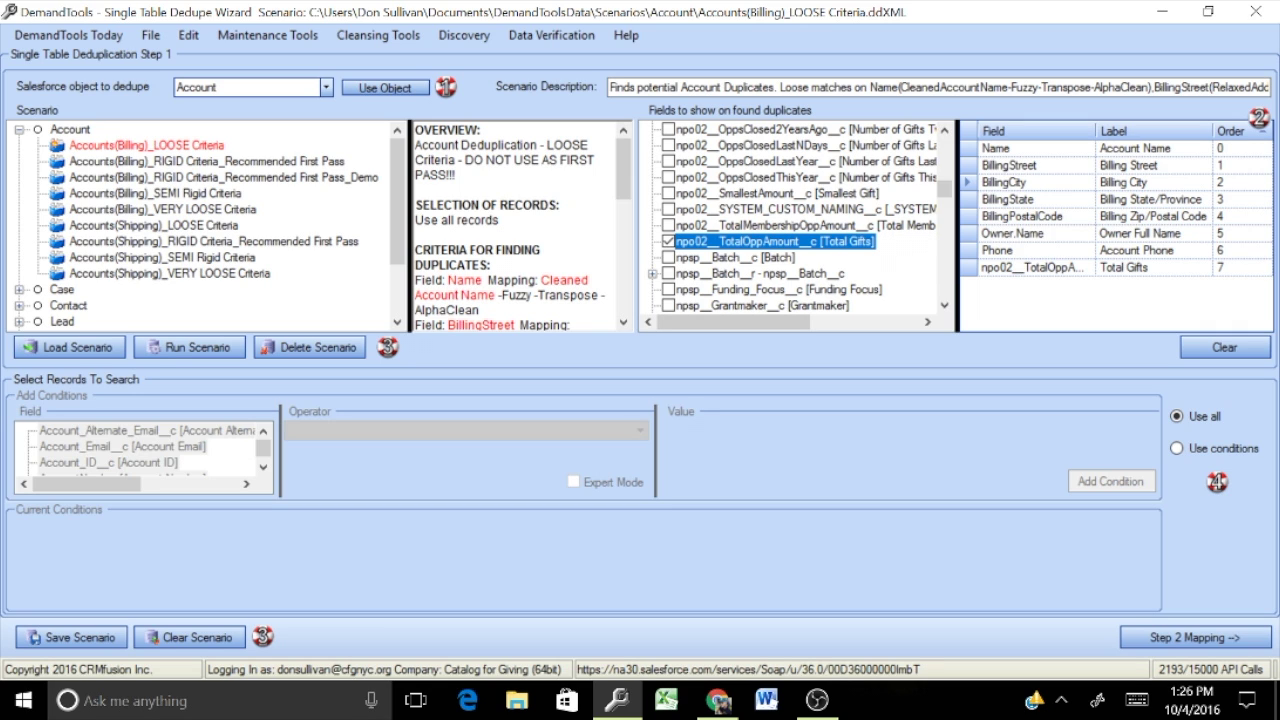
{"action": "key", "text": "space"}
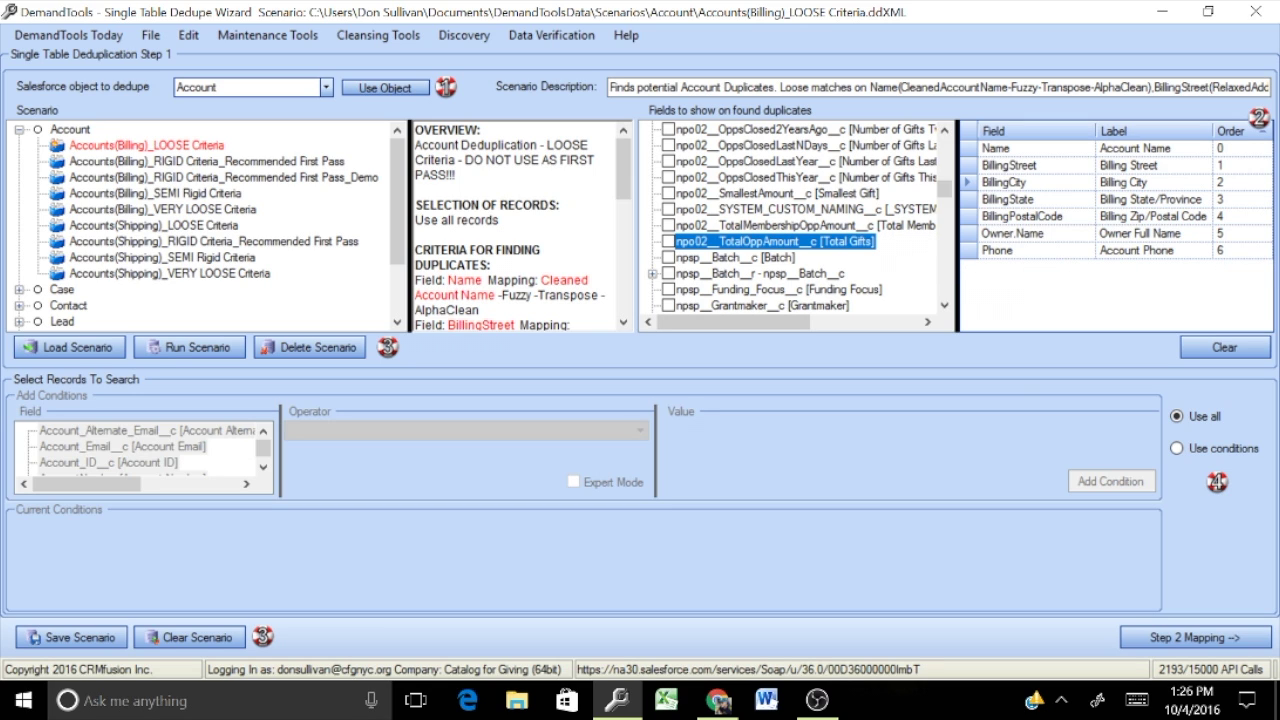
{"action": "key", "text": "space"}
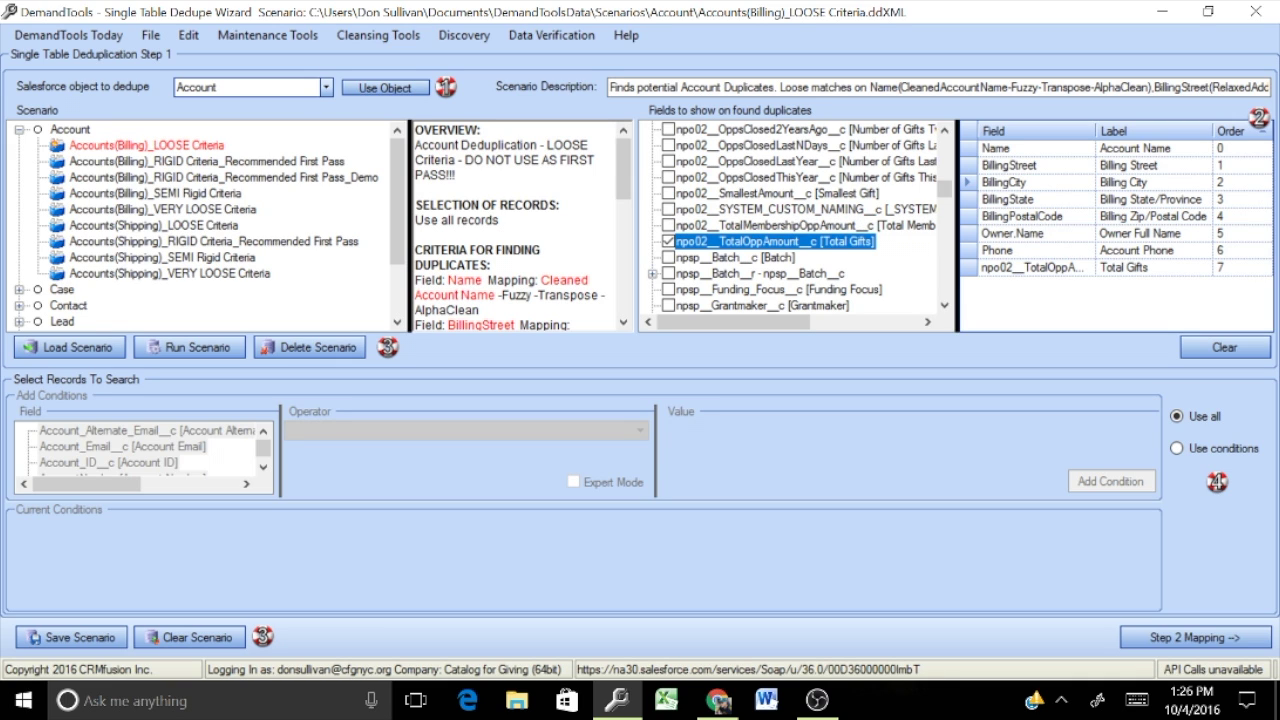
{"action": "left_click", "coordinate": [1035, 233]}
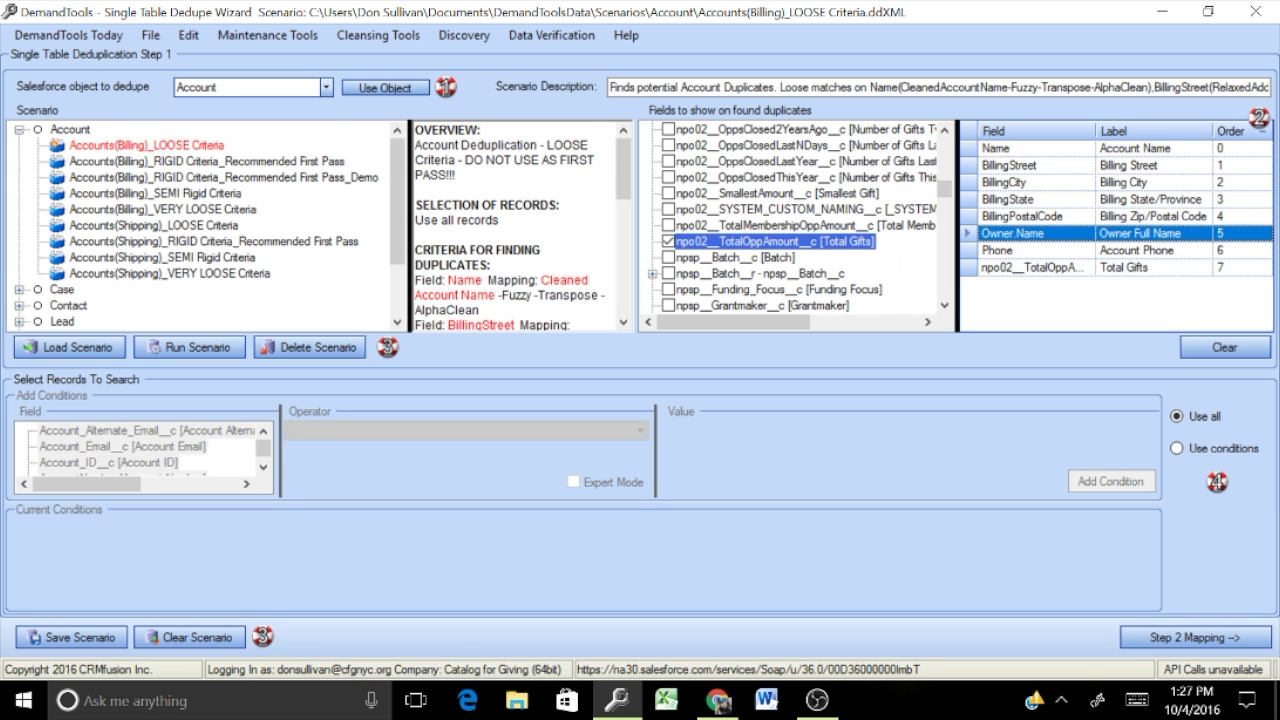
{"action": "key", "text": "Delete"}
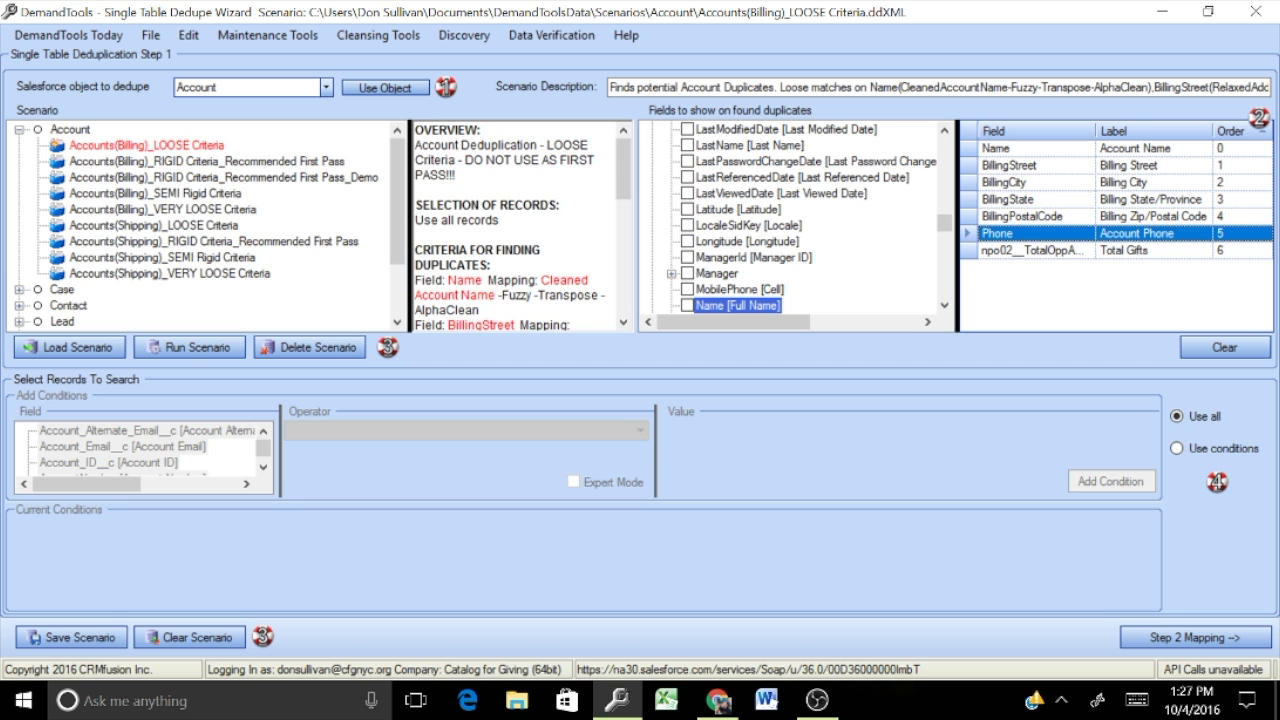
Add Account_ID__c [Account ID] to the fields shown on found duplicates
{"action": "scroll", "coordinate": [790, 217], "scroll_direction": "up", "scroll_amount": 10}
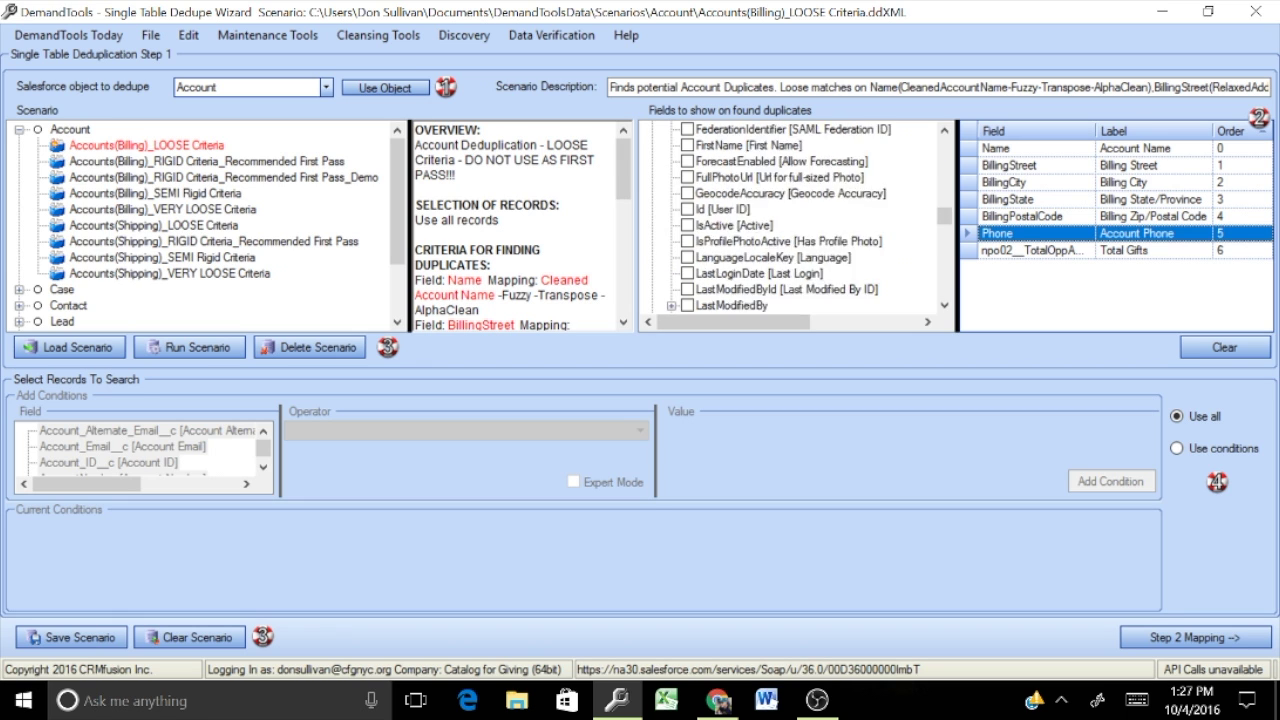
{"action": "scroll", "coordinate": [790, 217], "scroll_direction": "up", "scroll_amount": 2}
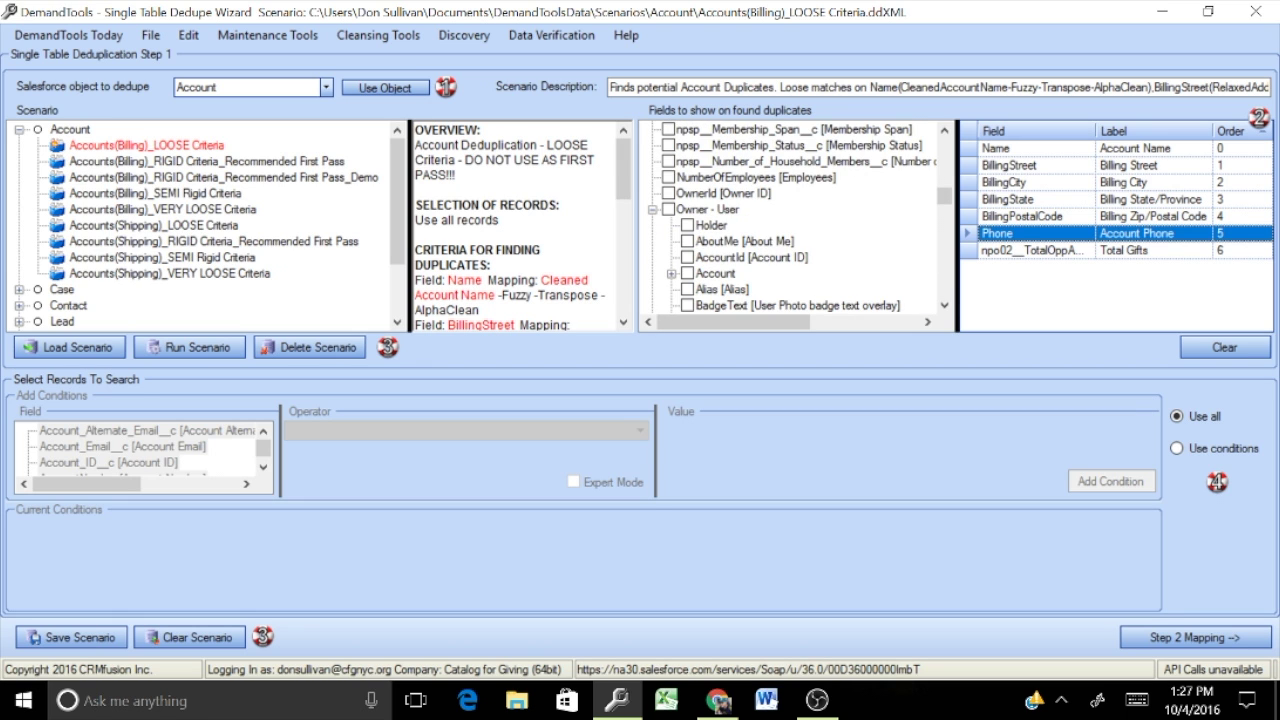
{"action": "key", "text": "Left"}
{"action": "key", "text": "Left"}
{"action": "scroll", "coordinate": [790, 217], "scroll_direction": "up", "scroll_amount": 8}
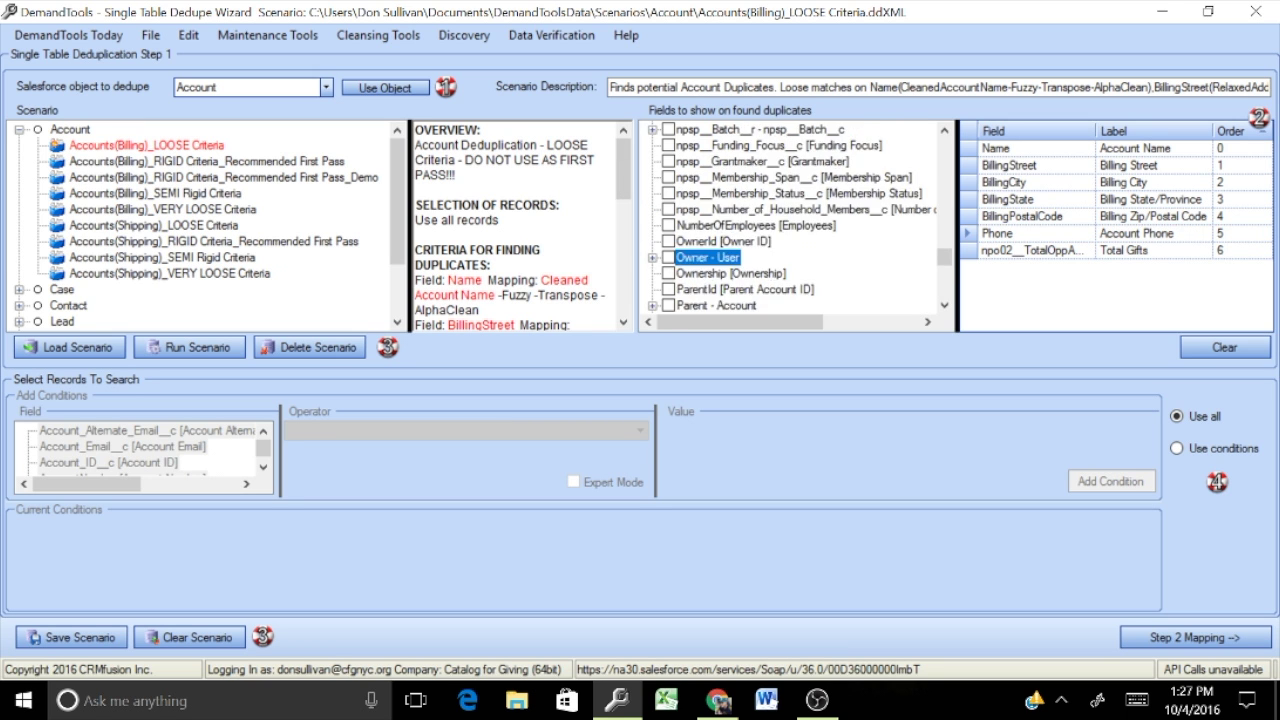
{"action": "scroll", "coordinate": [790, 217], "scroll_direction": "up", "scroll_amount": 15}
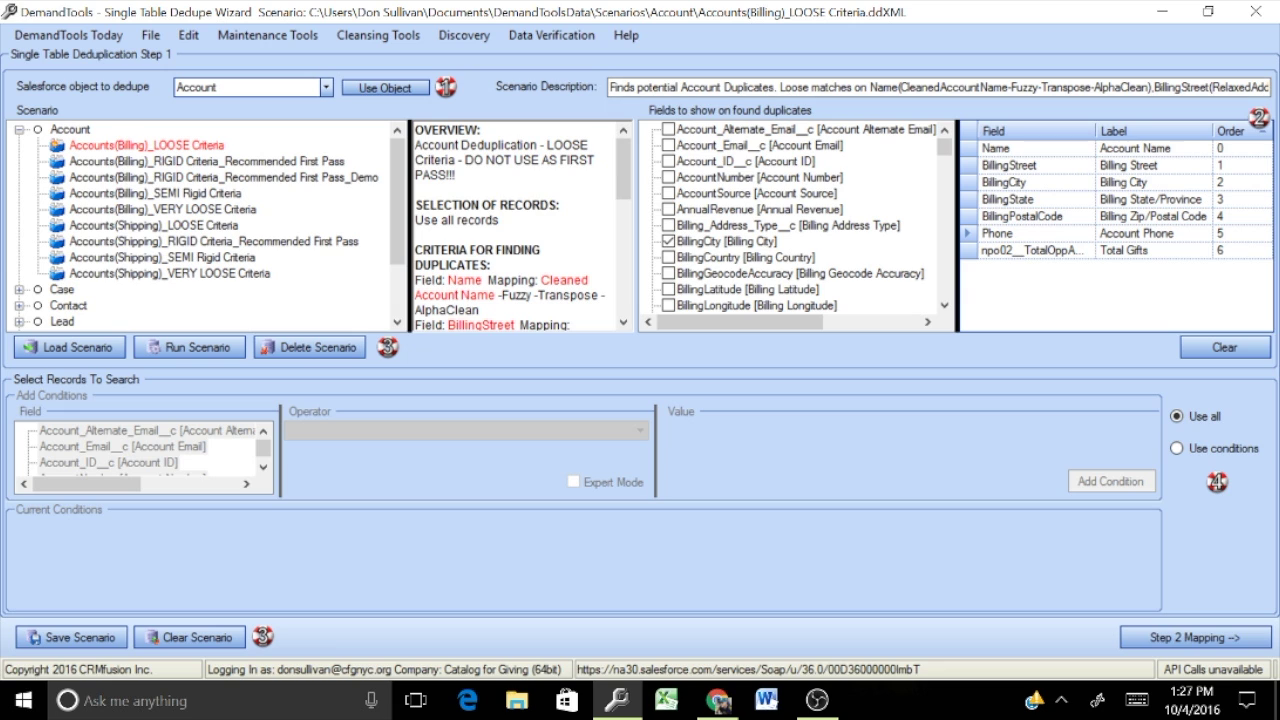
{"action": "left_click", "coordinate": [668, 161]}
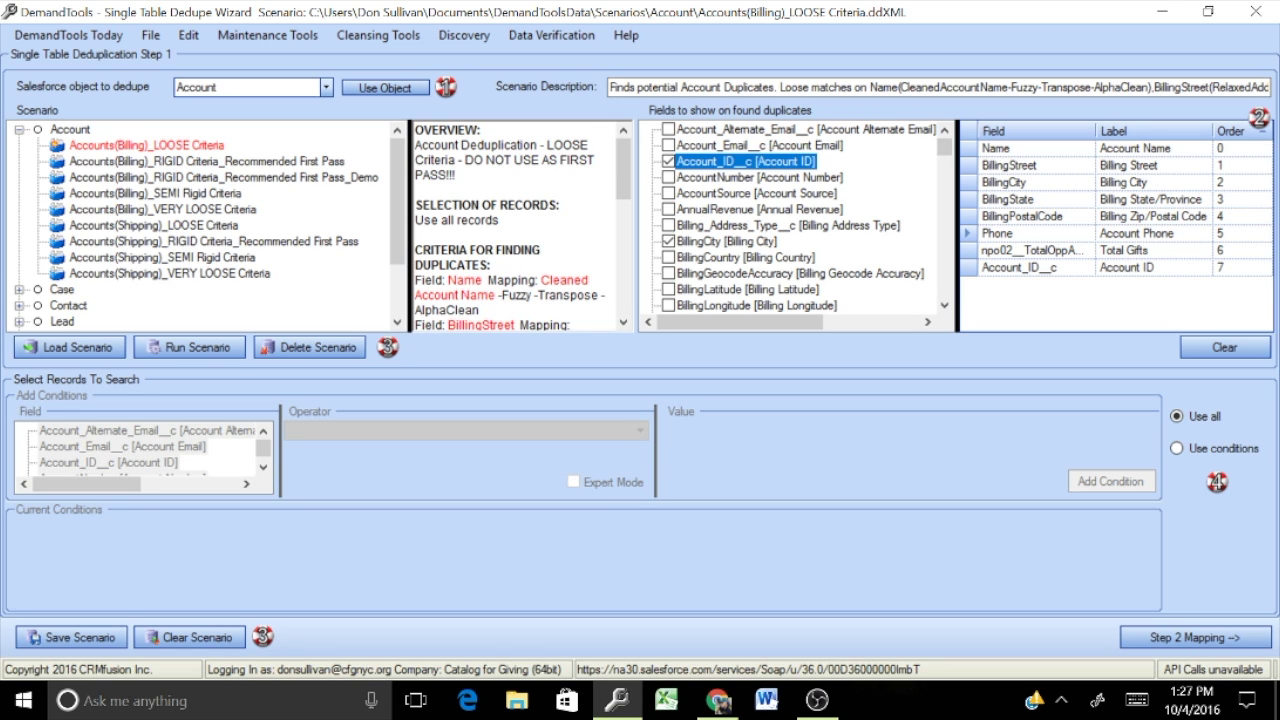
{"action": "scroll", "coordinate": [795, 217], "scroll_direction": "down", "scroll_amount": 7}
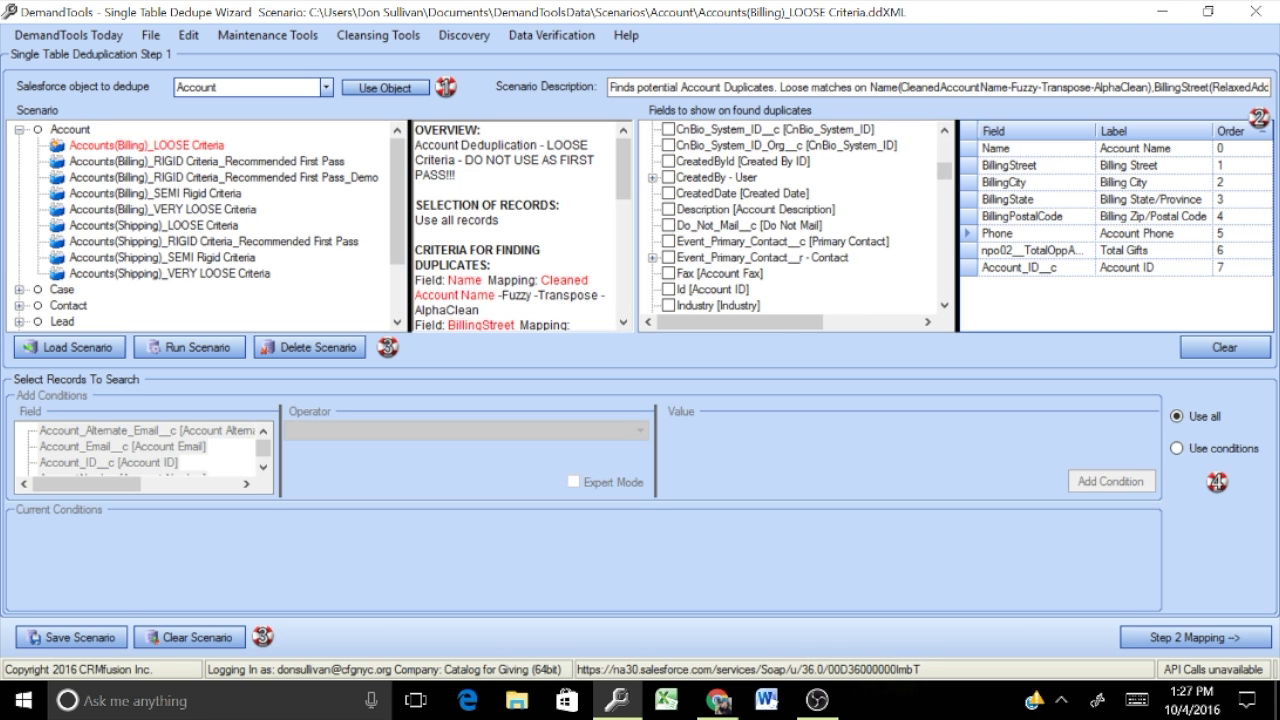
{"action": "scroll", "coordinate": [795, 217], "scroll_direction": "down", "scroll_amount": 3}
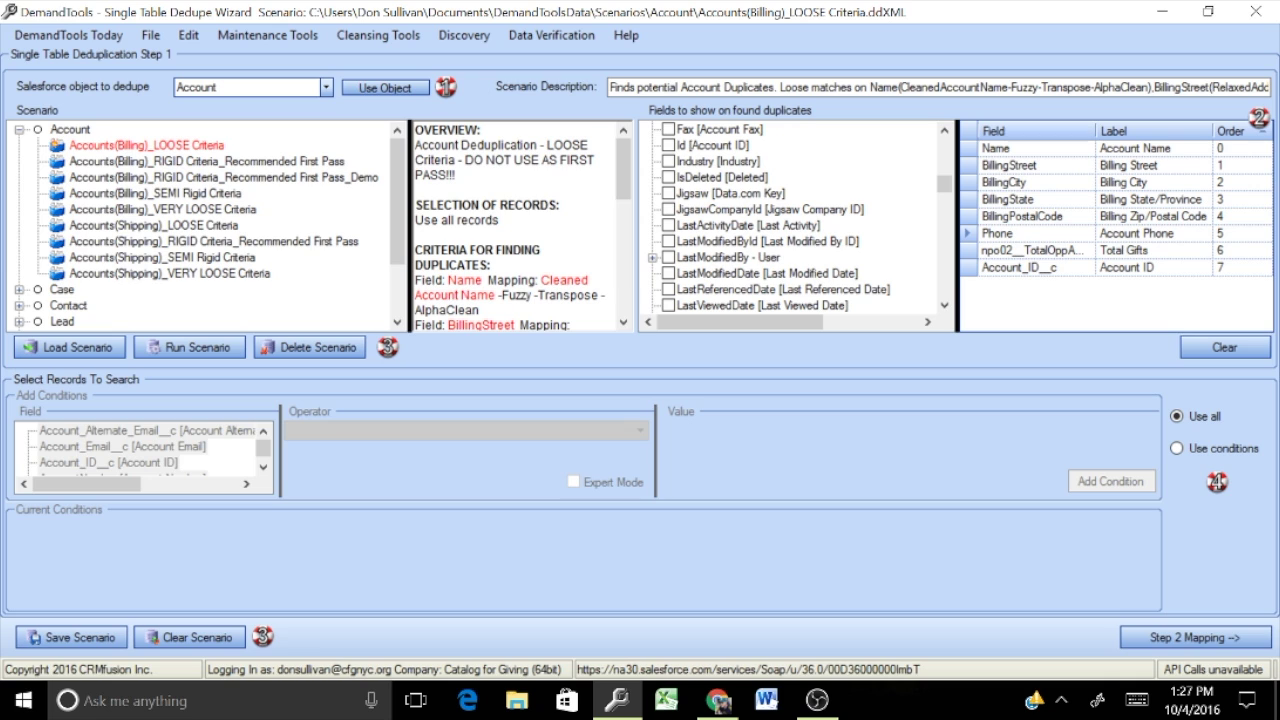
{"action": "scroll", "coordinate": [795, 217], "scroll_direction": "down", "scroll_amount": 1}
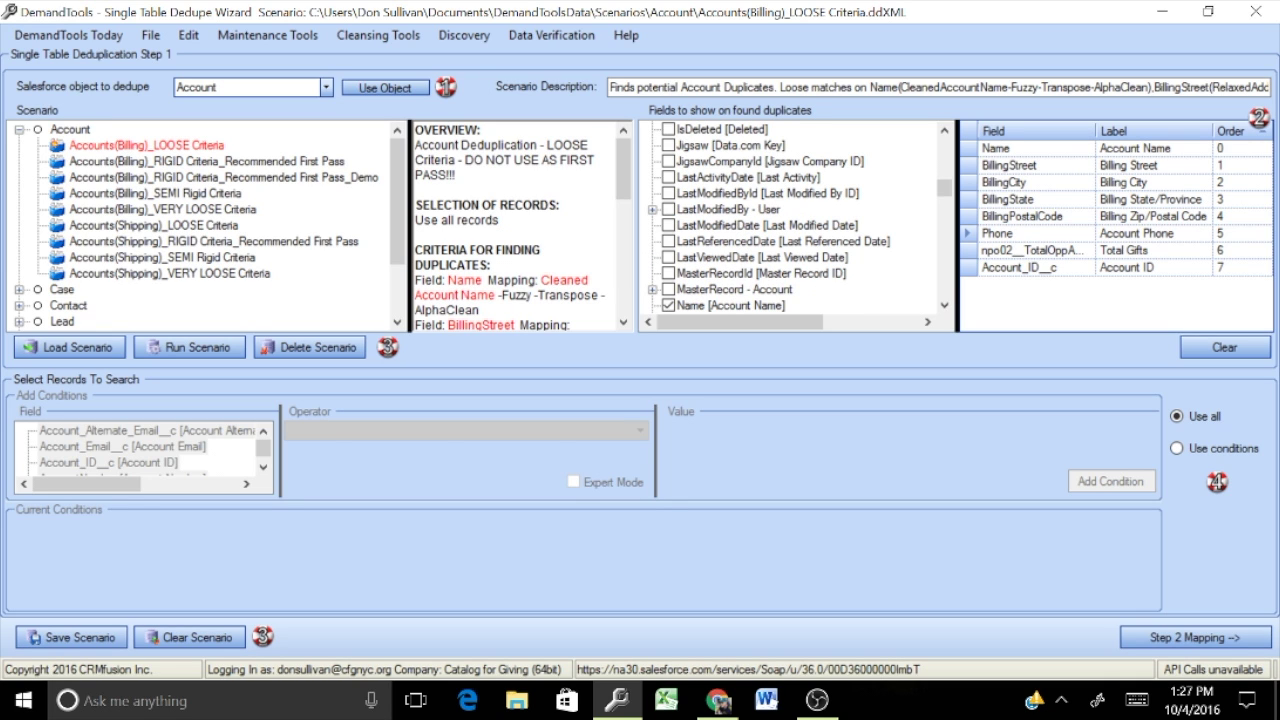
Move Account ID to the top of the display order and add RecordType Name as a display field
{"action": "left_click_drag", "start_coordinate": [1020, 267], "coordinate": [1040, 148]}
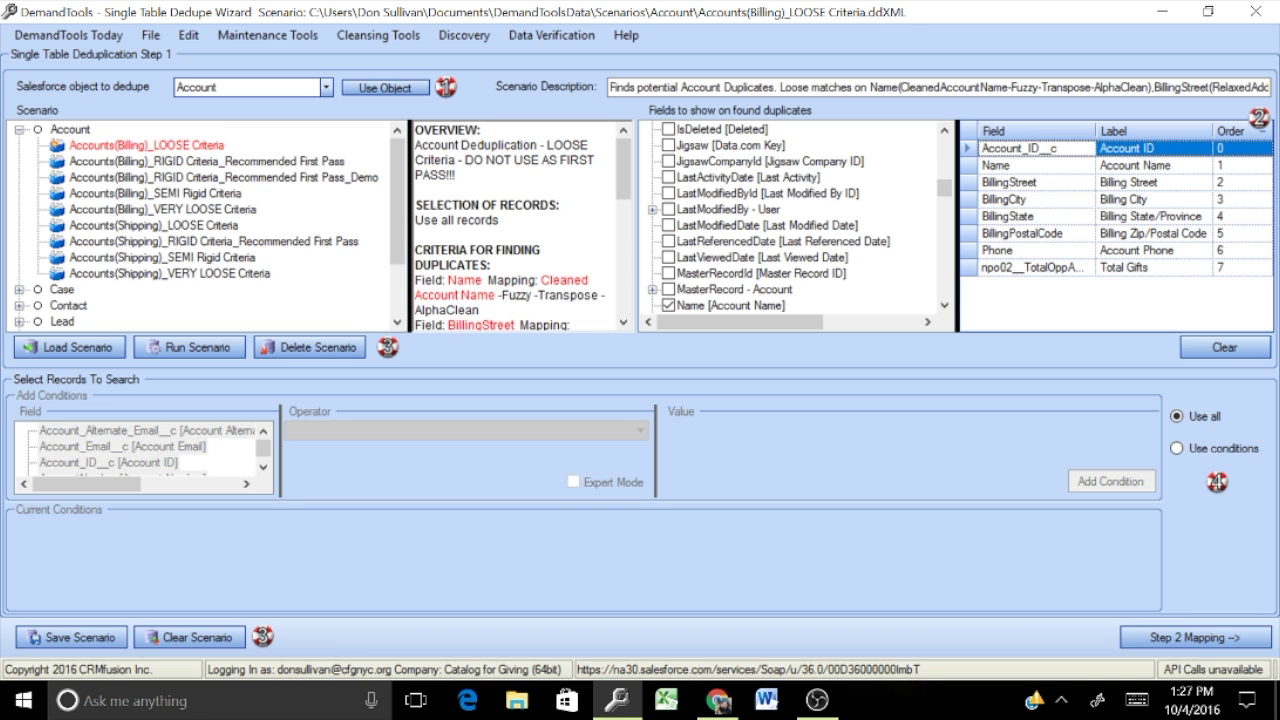
{"action": "scroll", "coordinate": [795, 220], "scroll_direction": "down", "scroll_amount": 7}
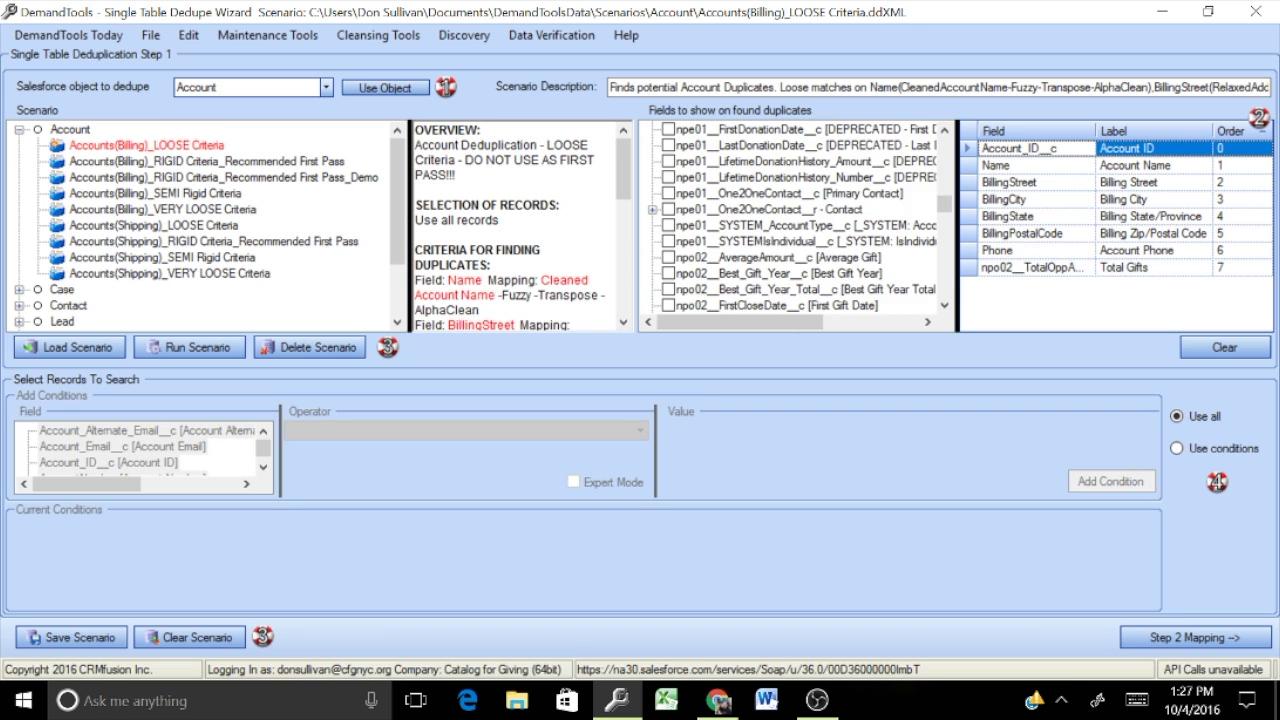
{"action": "scroll", "coordinate": [795, 220], "scroll_direction": "down", "scroll_amount": 12}
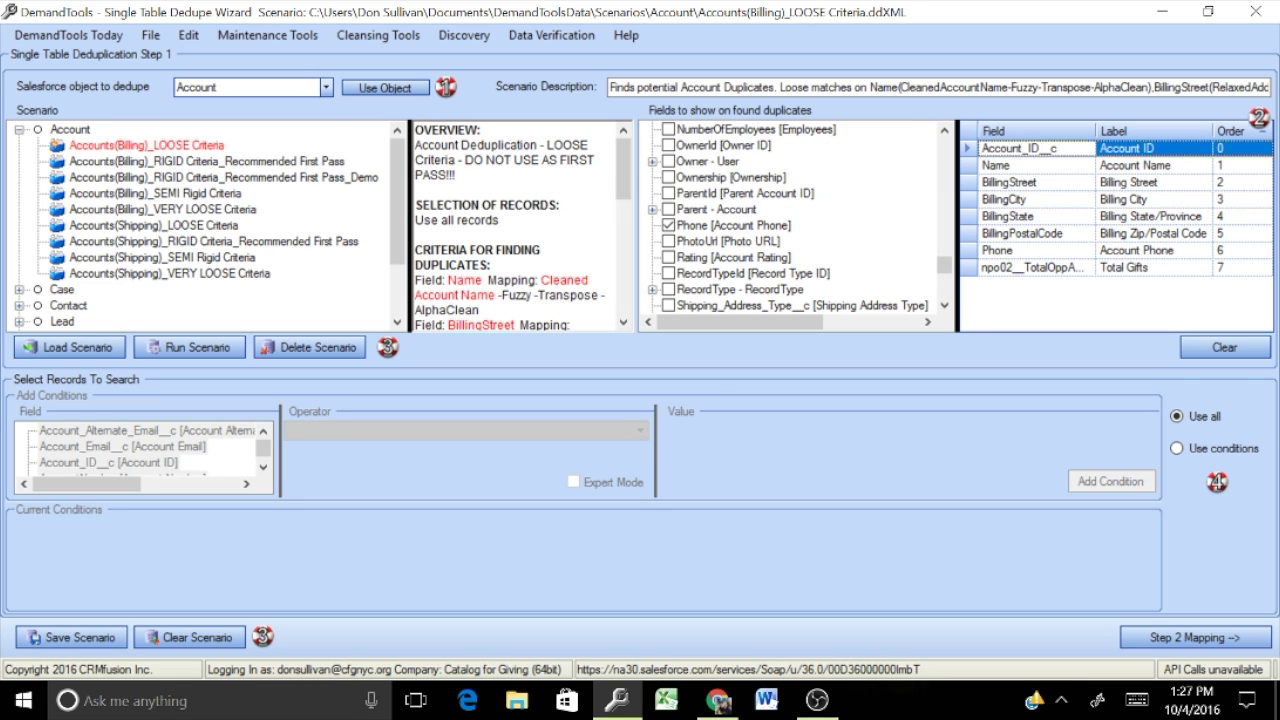
{"action": "left_click", "coordinate": [652, 289]}
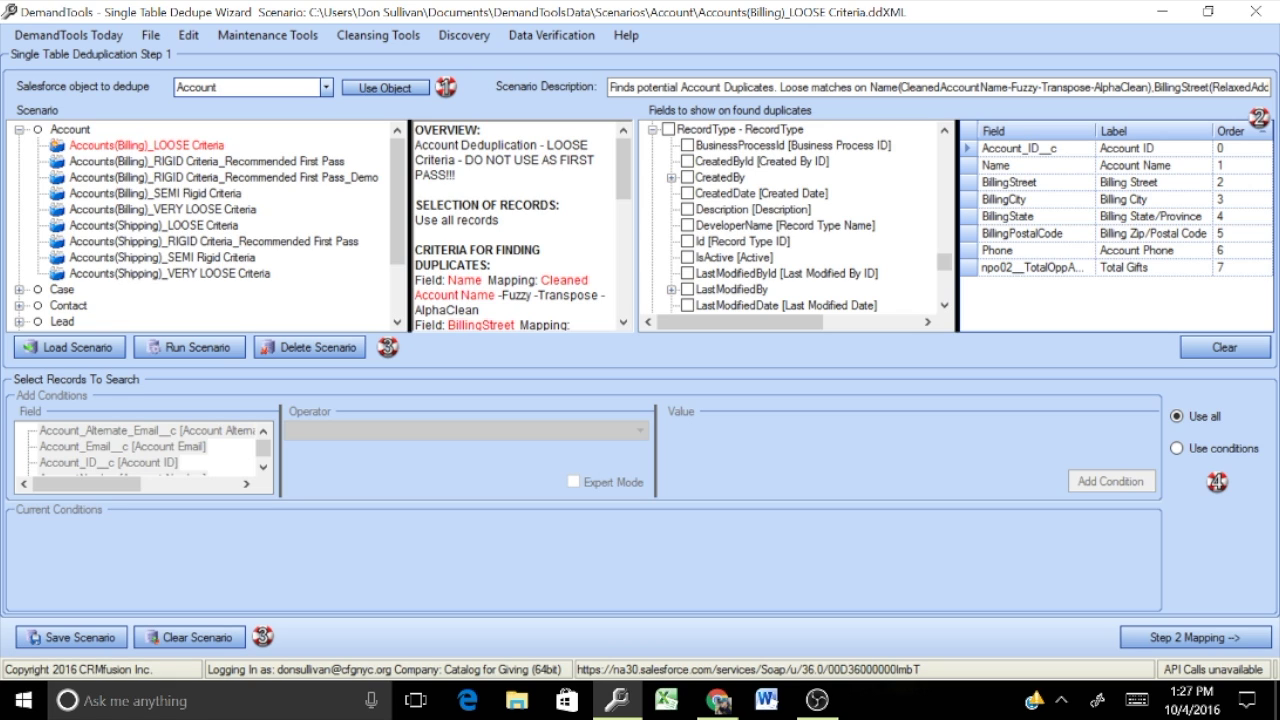
{"action": "scroll", "coordinate": [795, 217], "scroll_direction": "down", "scroll_amount": 3}
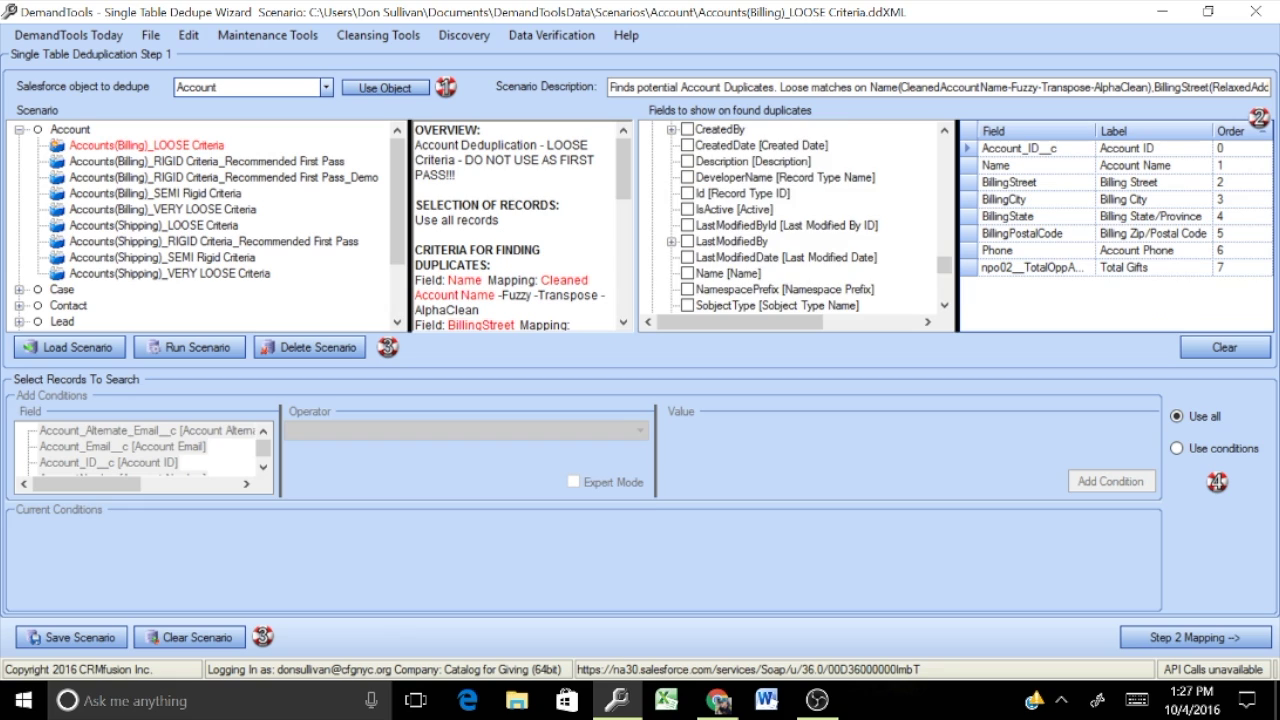
{"action": "scroll", "coordinate": [795, 217], "scroll_direction": "up", "scroll_amount": 1}
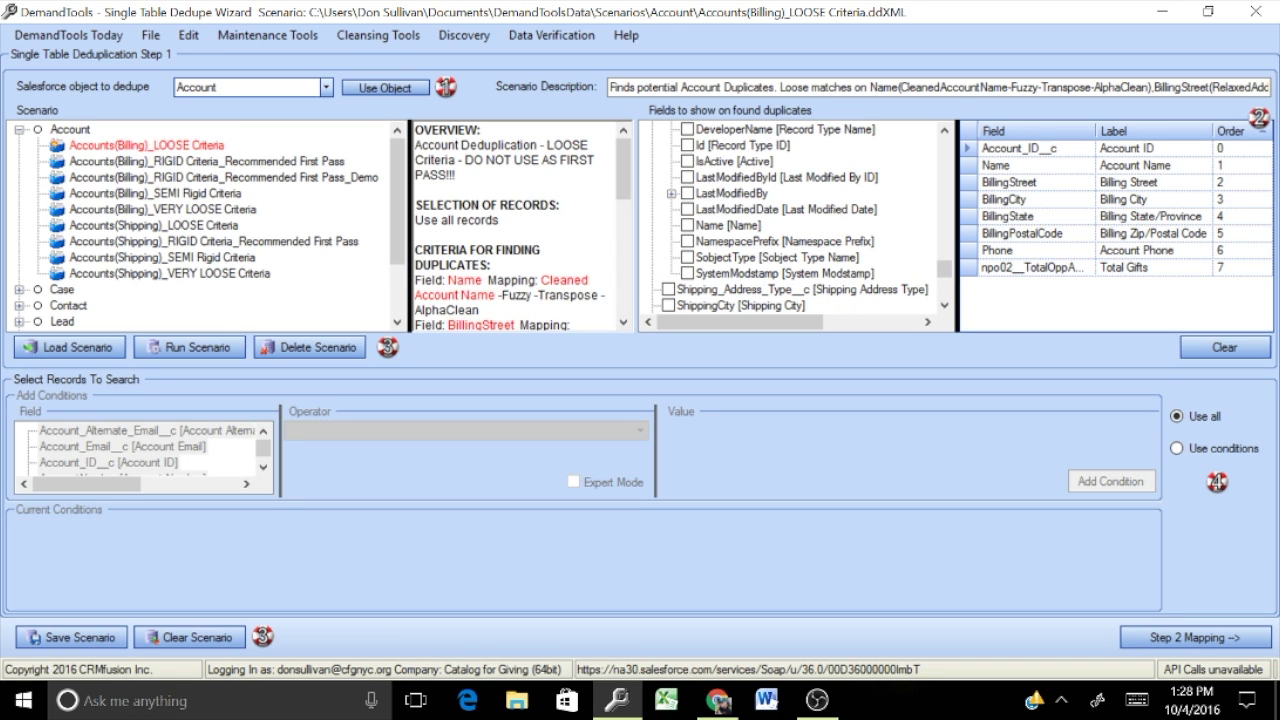
{"action": "left_click", "coordinate": [687, 225]}
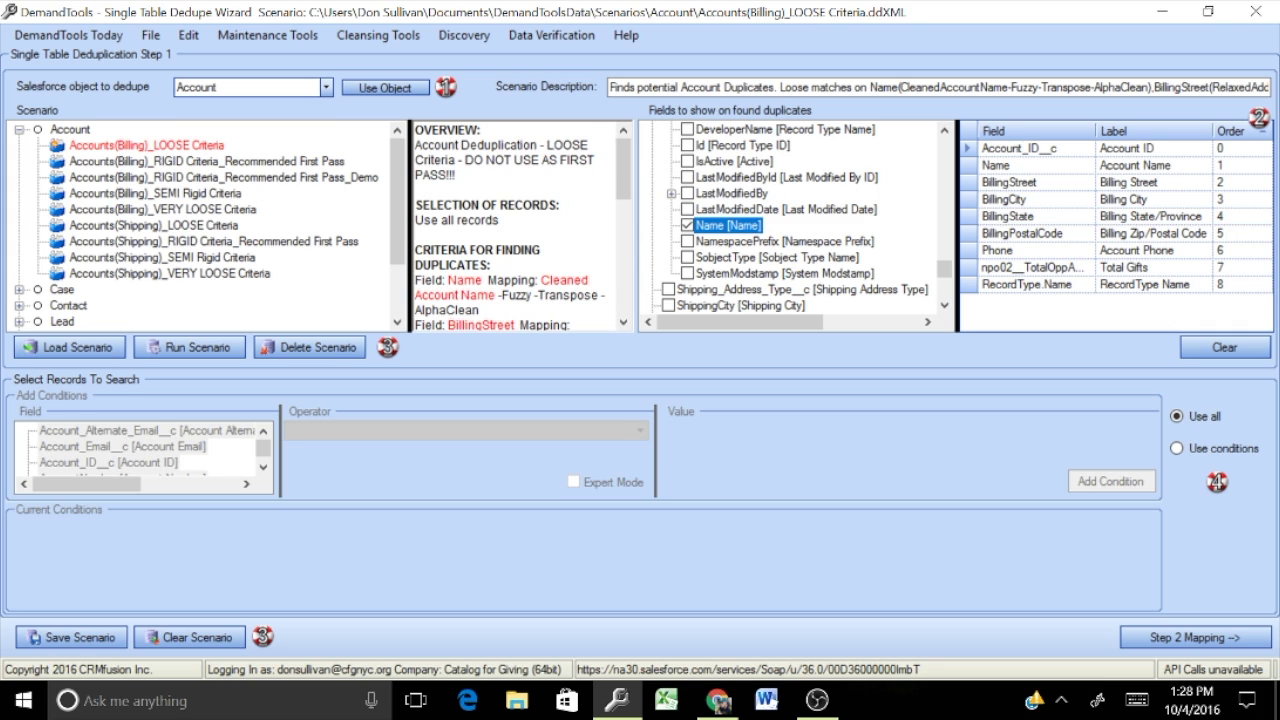
{"action": "mouse_move", "coordinate": [1258, 117]}
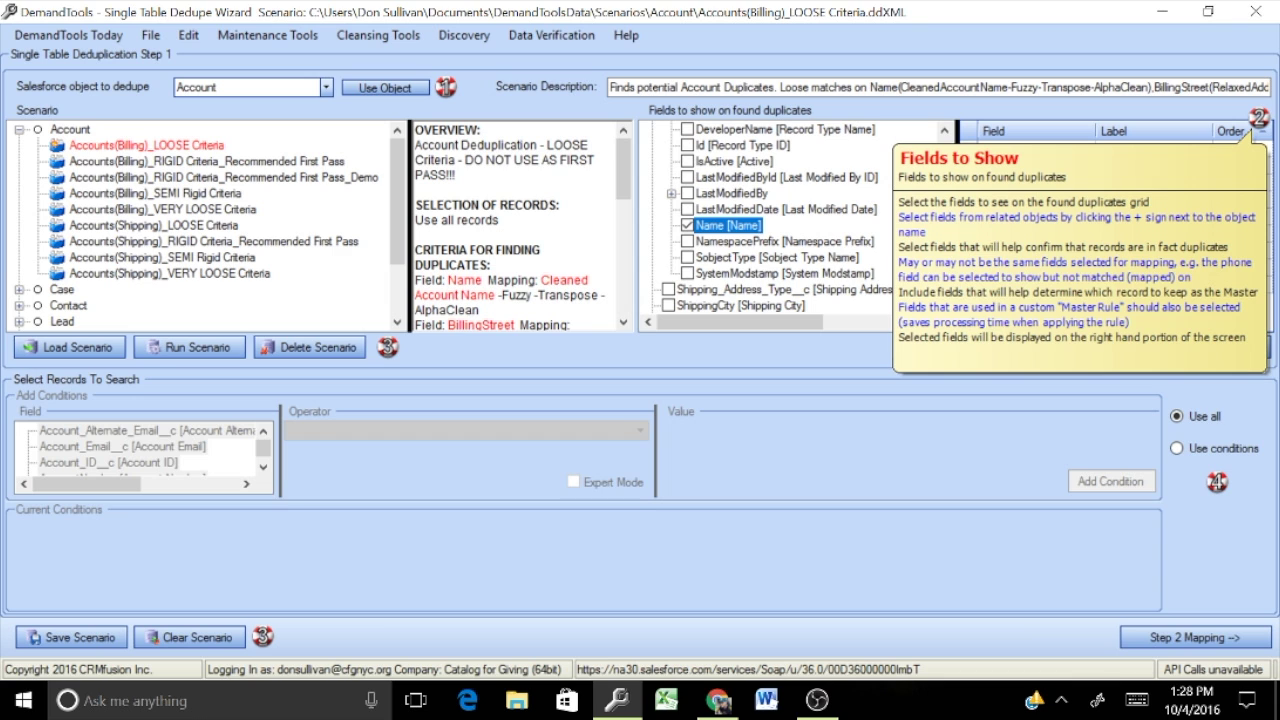
{"action": "mouse_move", "coordinate": [1216, 482]}
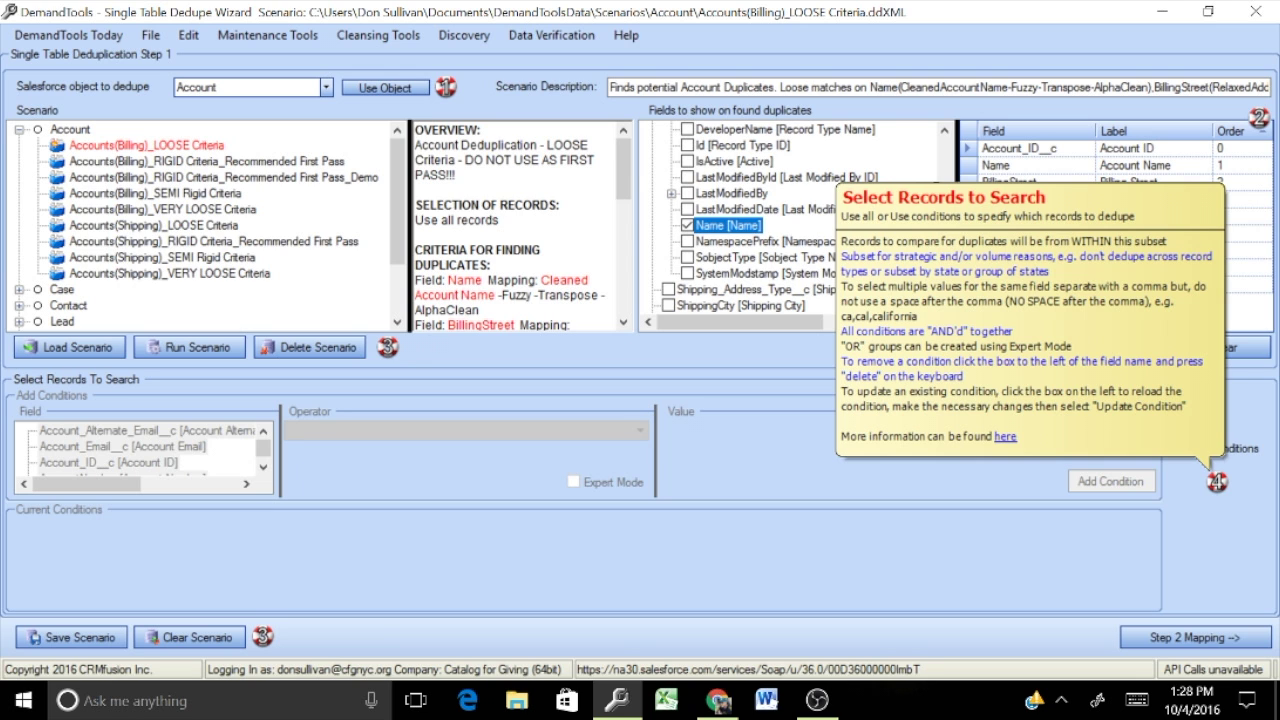
{"action": "mouse_move", "coordinate": [387, 346]}
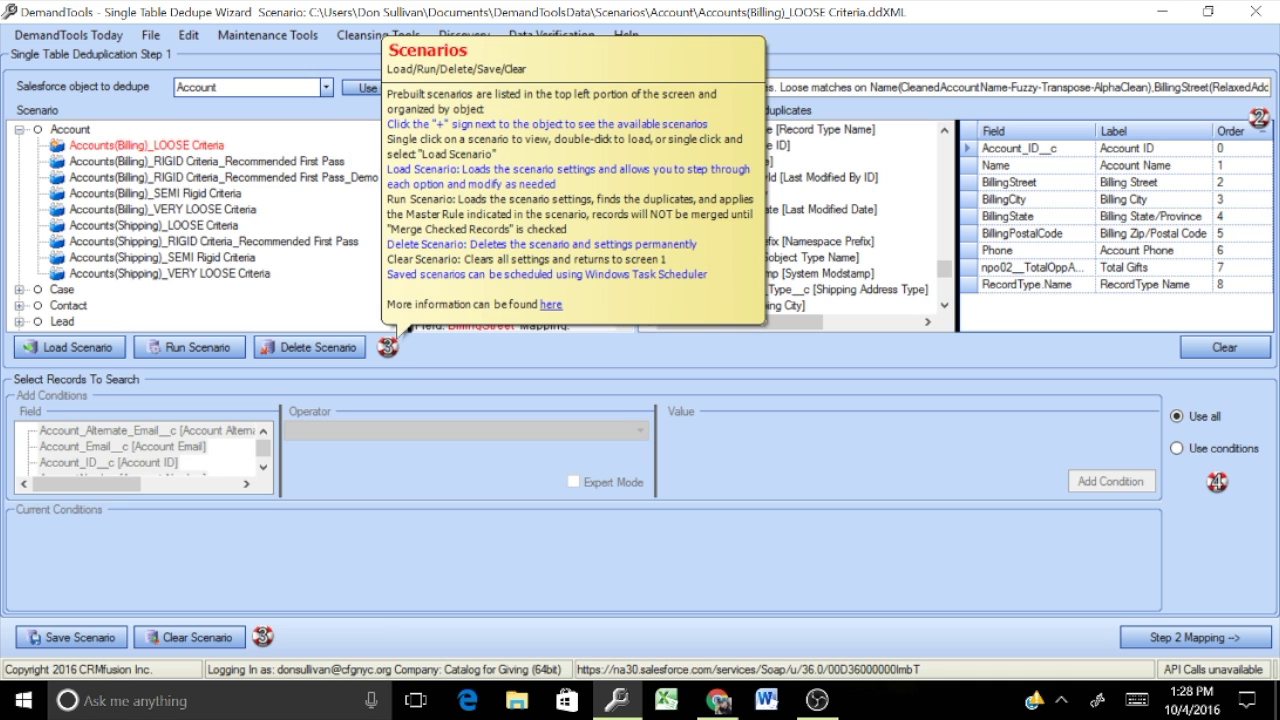
{"action": "left_click", "coordinate": [1216, 482]}
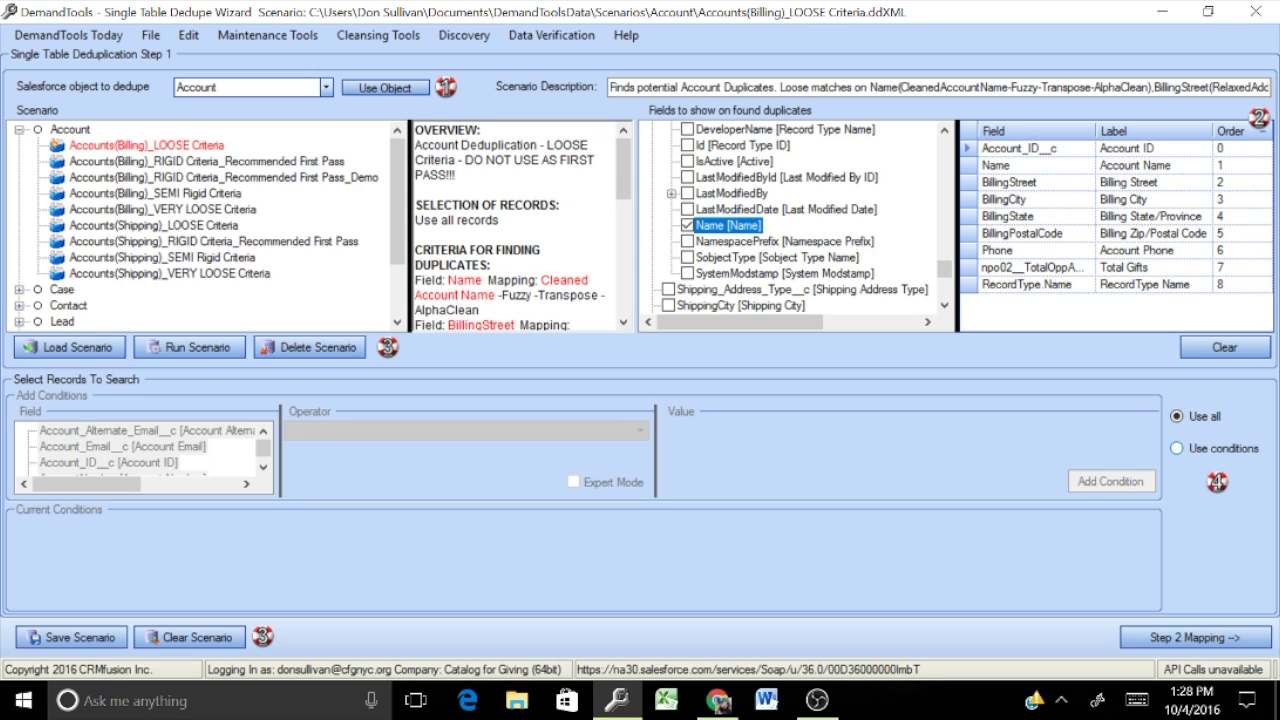
Restrict the dedupe to matching conditions and expand the RecordType condition fields
{"action": "left_click", "coordinate": [1176, 448]}
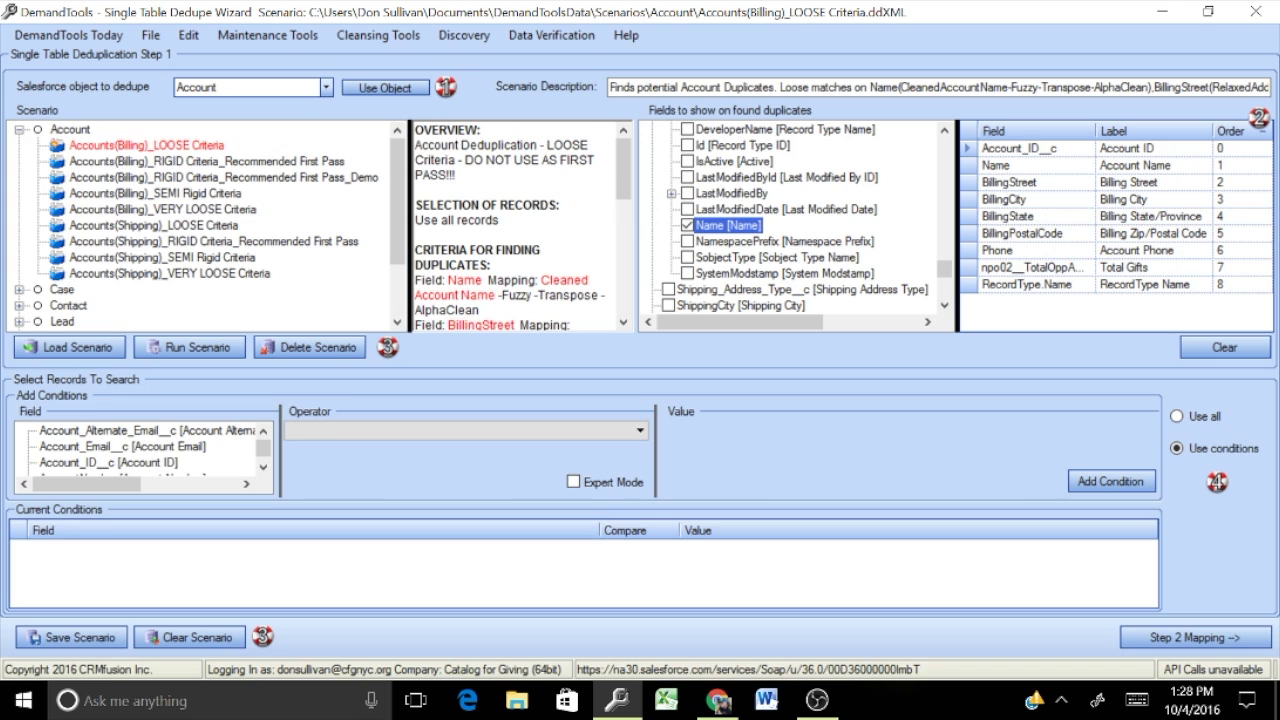
{"action": "left_click", "coordinate": [263, 466]}
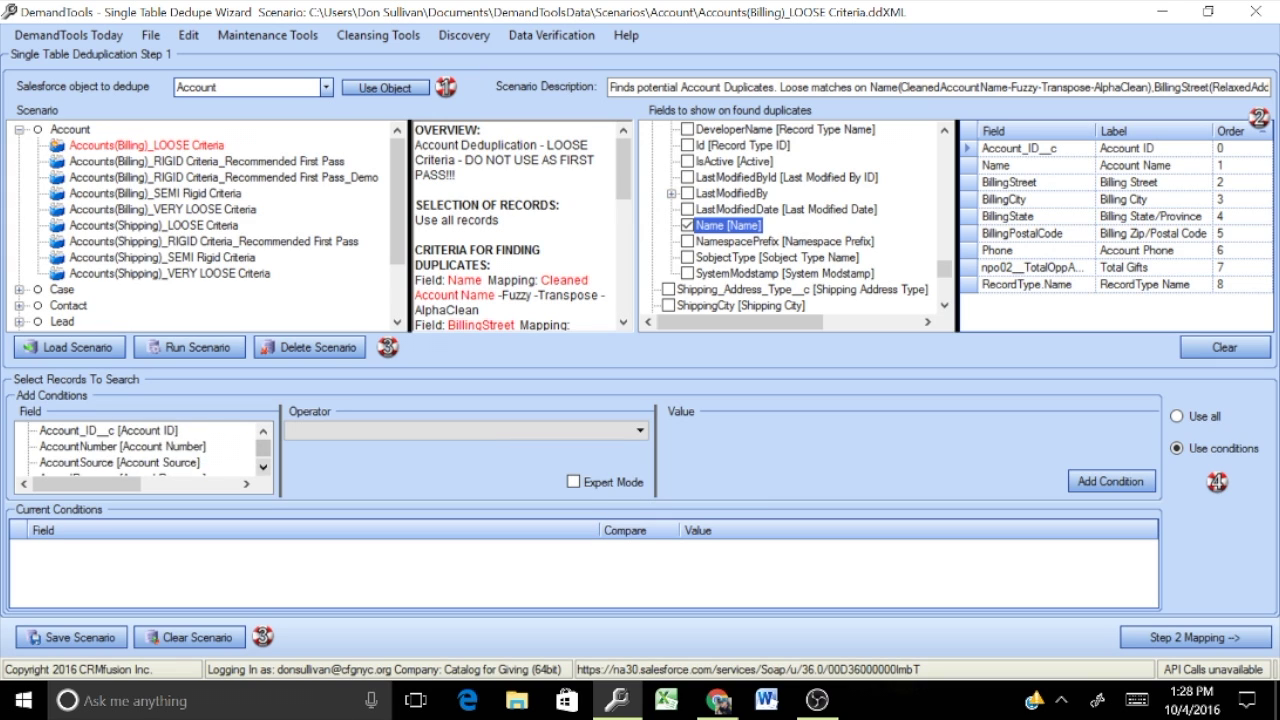
{"action": "scroll", "coordinate": [140, 446], "scroll_direction": "down", "scroll_amount": 10}
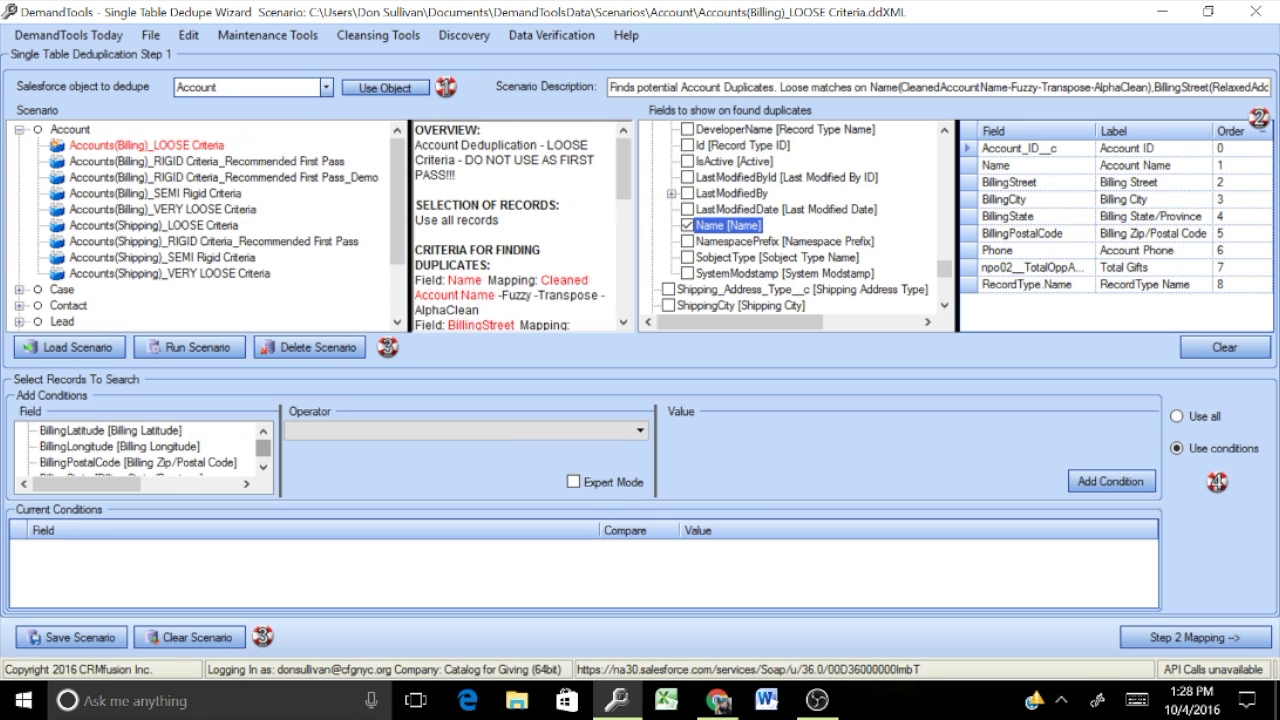
{"action": "scroll", "coordinate": [140, 446], "scroll_direction": "up", "scroll_amount": 4}
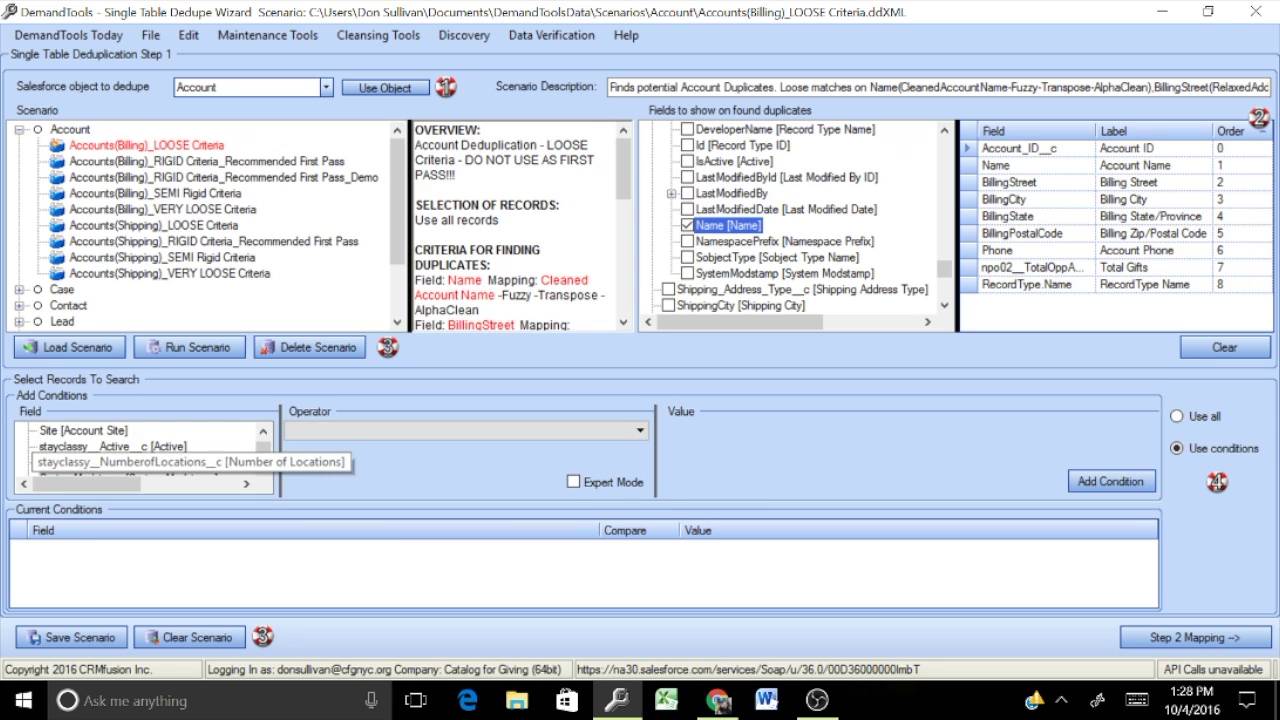
{"action": "scroll", "coordinate": [140, 446], "scroll_direction": "up", "scroll_amount": 5}
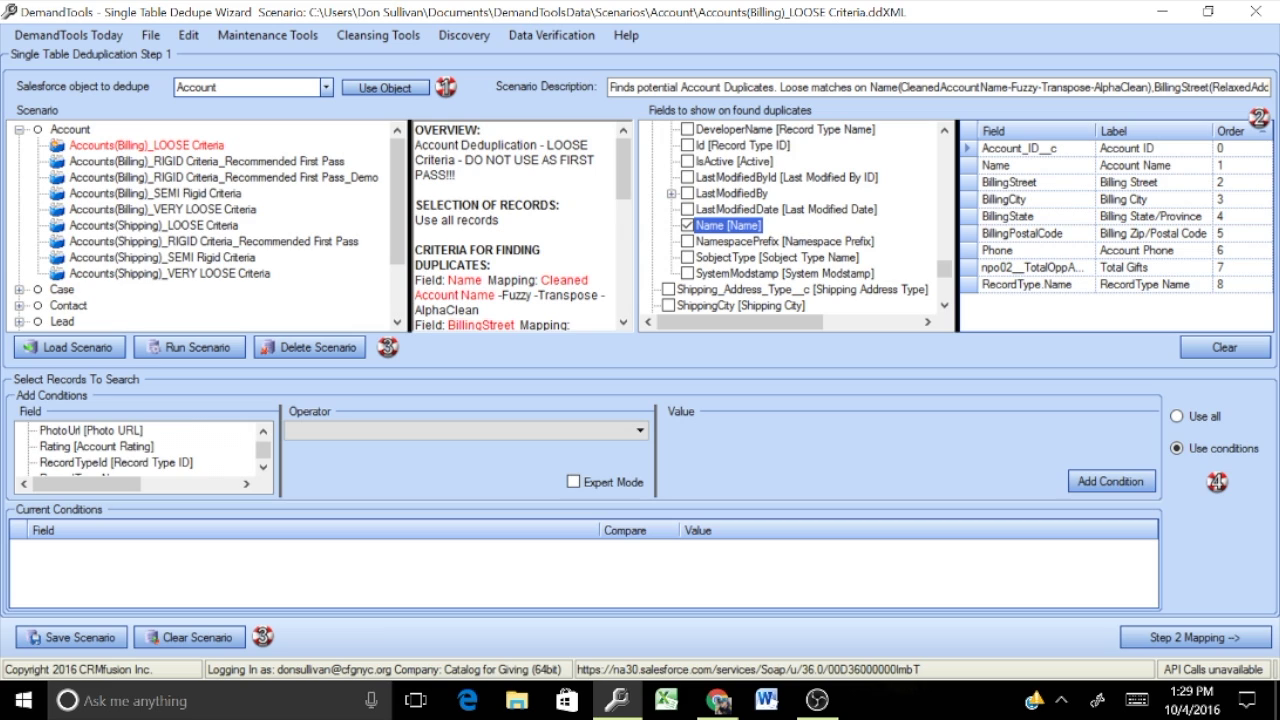
{"action": "scroll", "coordinate": [140, 446], "scroll_direction": "down", "scroll_amount": 1}
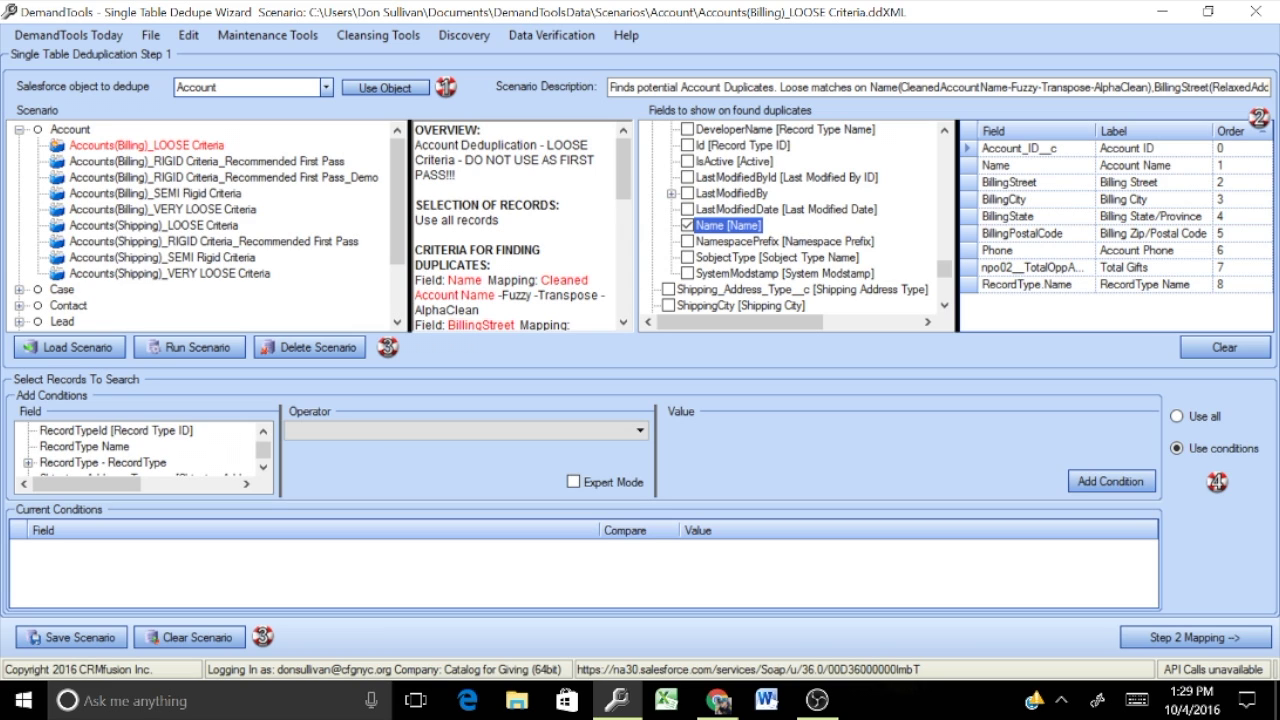
{"action": "left_click", "coordinate": [28, 463]}
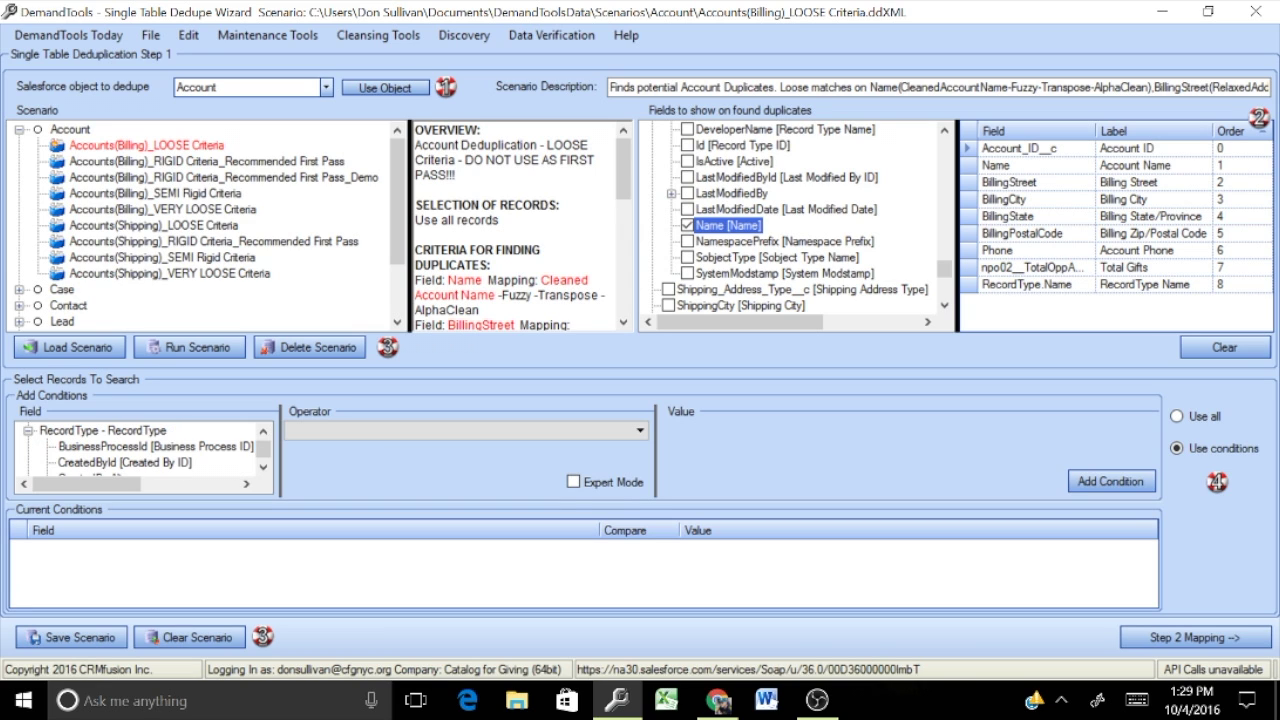
{"action": "scroll", "coordinate": [140, 446], "scroll_direction": "down", "scroll_amount": 2}
{"action": "scroll", "coordinate": [140, 446], "scroll_direction": "down", "scroll_amount": 4}
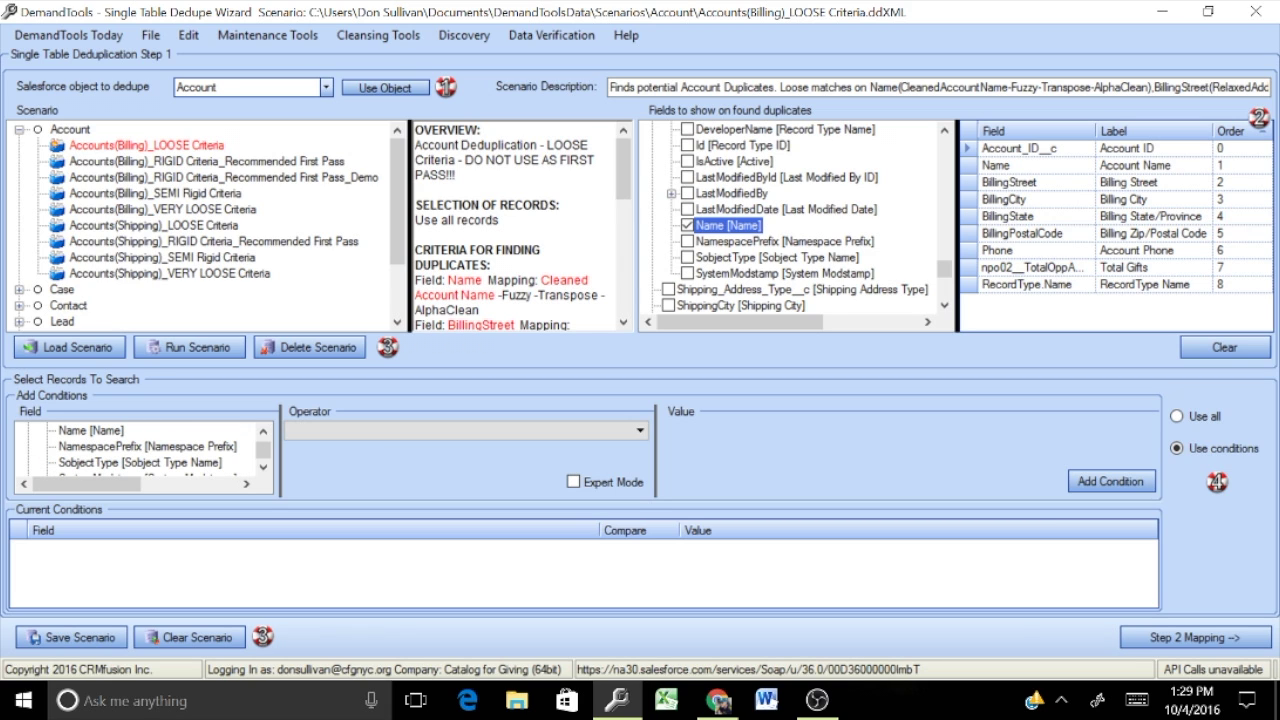
Add a RecordType Name = 'Household account' condition, then switch to using all records
{"action": "left_click", "coordinate": [90, 430]}
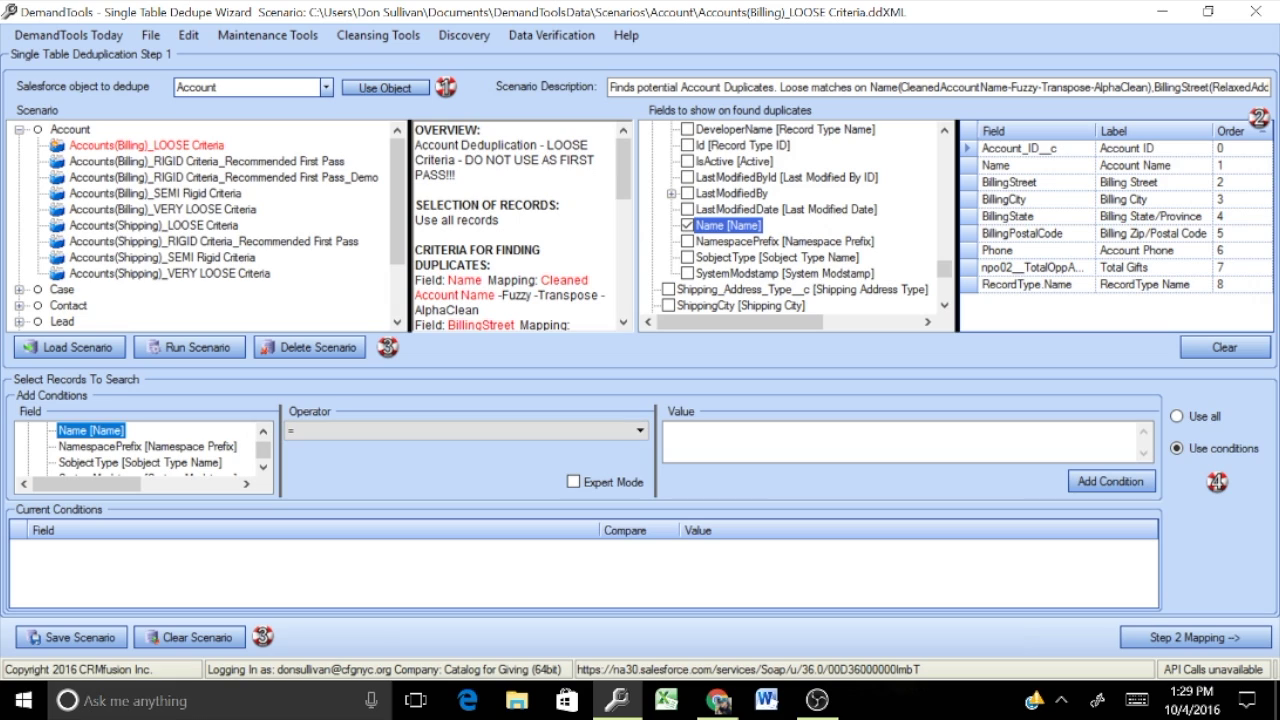
{"action": "left_click", "coordinate": [666, 430]}
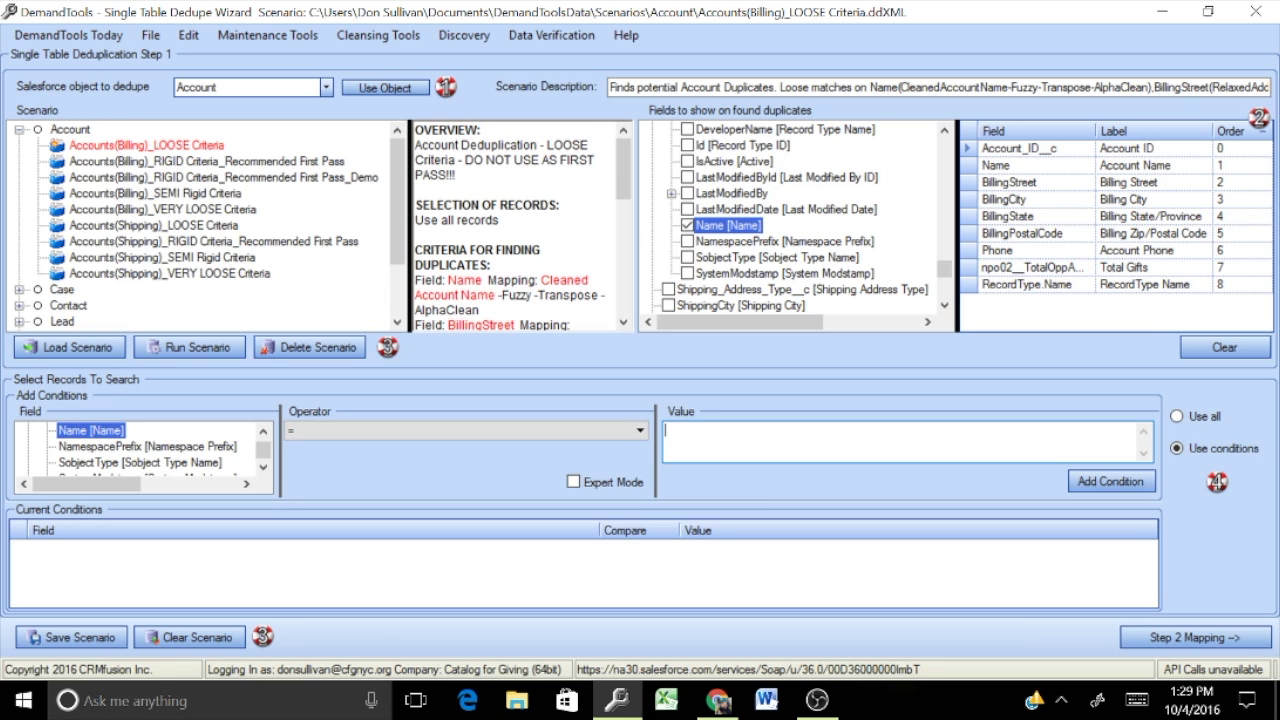
{"action": "type", "text": "Household account"}
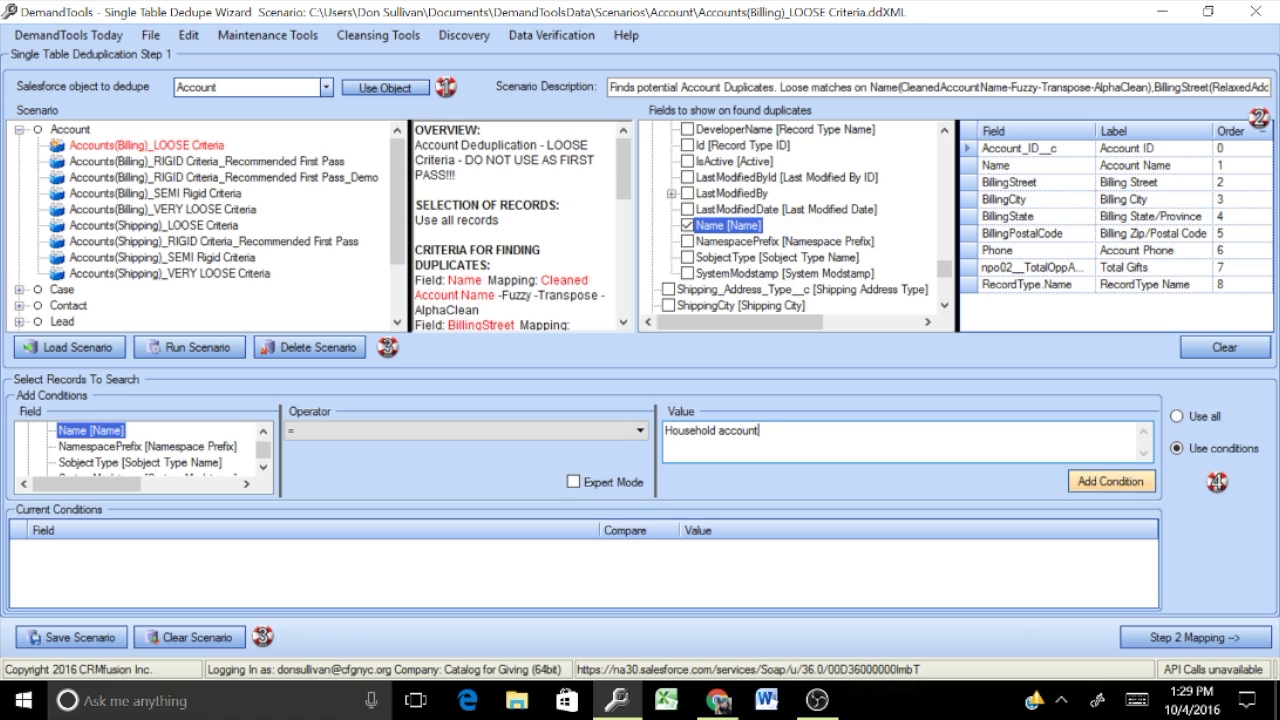
{"action": "left_click", "coordinate": [1110, 481]}
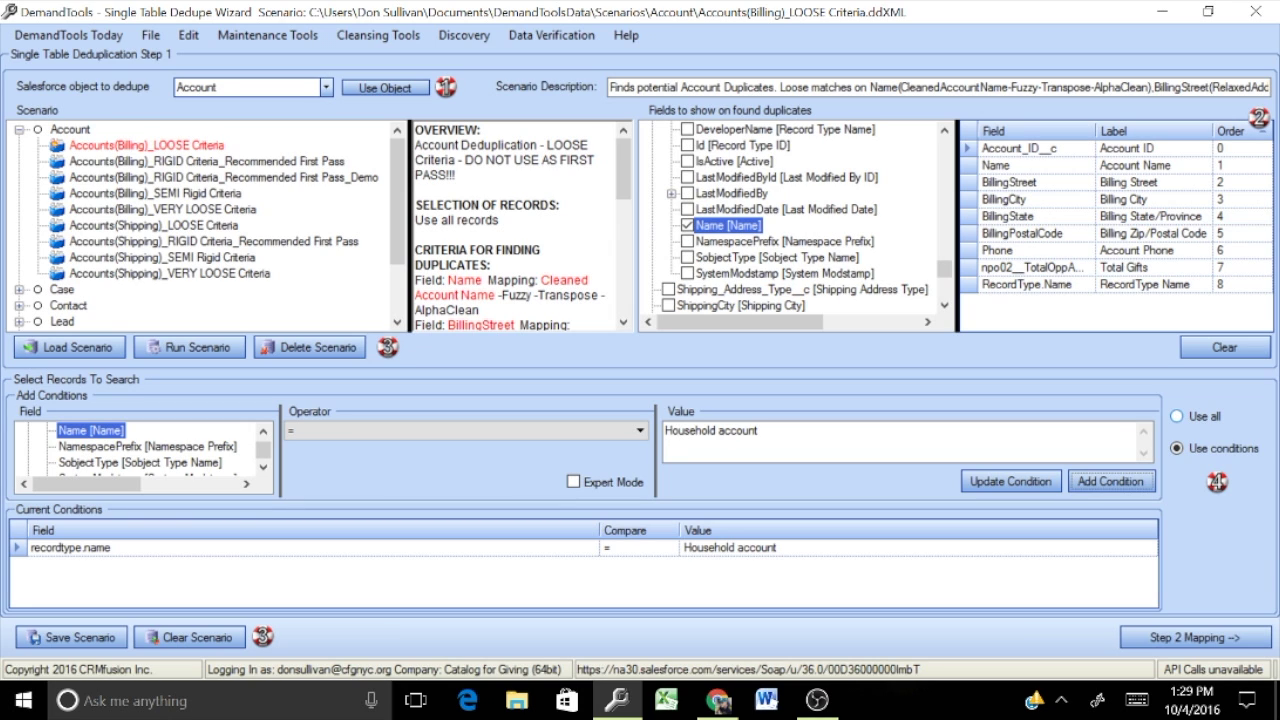
{"action": "left_click", "coordinate": [1177, 416]}
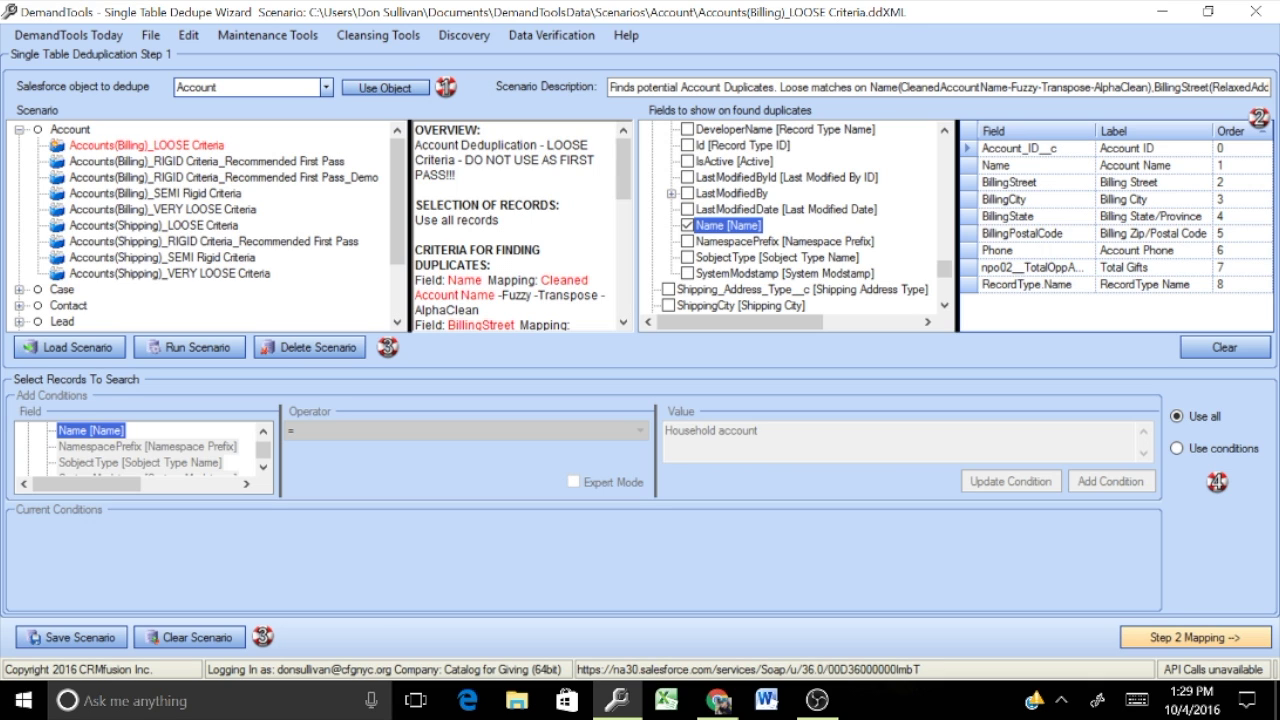
Advance through mapping to Step 3, finding 36 Account records in 18 duplicate groups
{"action": "left_click", "coordinate": [1195, 637]}
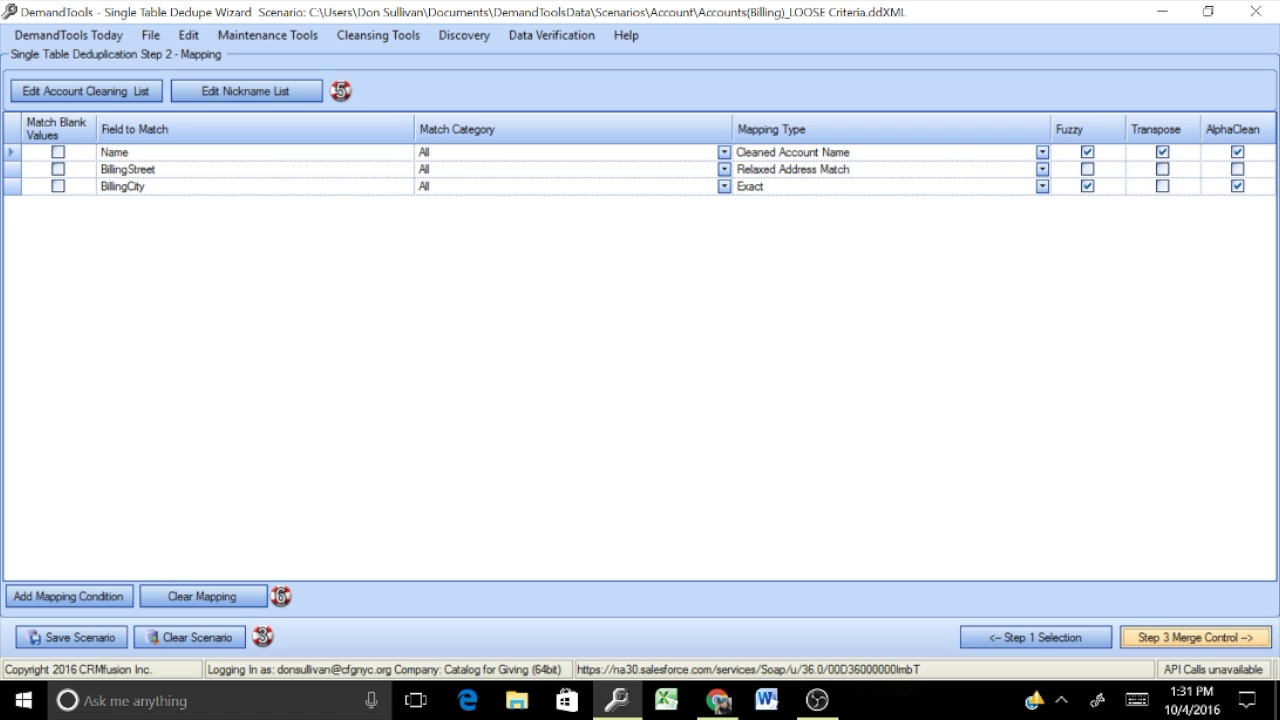
{"action": "left_click", "coordinate": [1195, 637]}
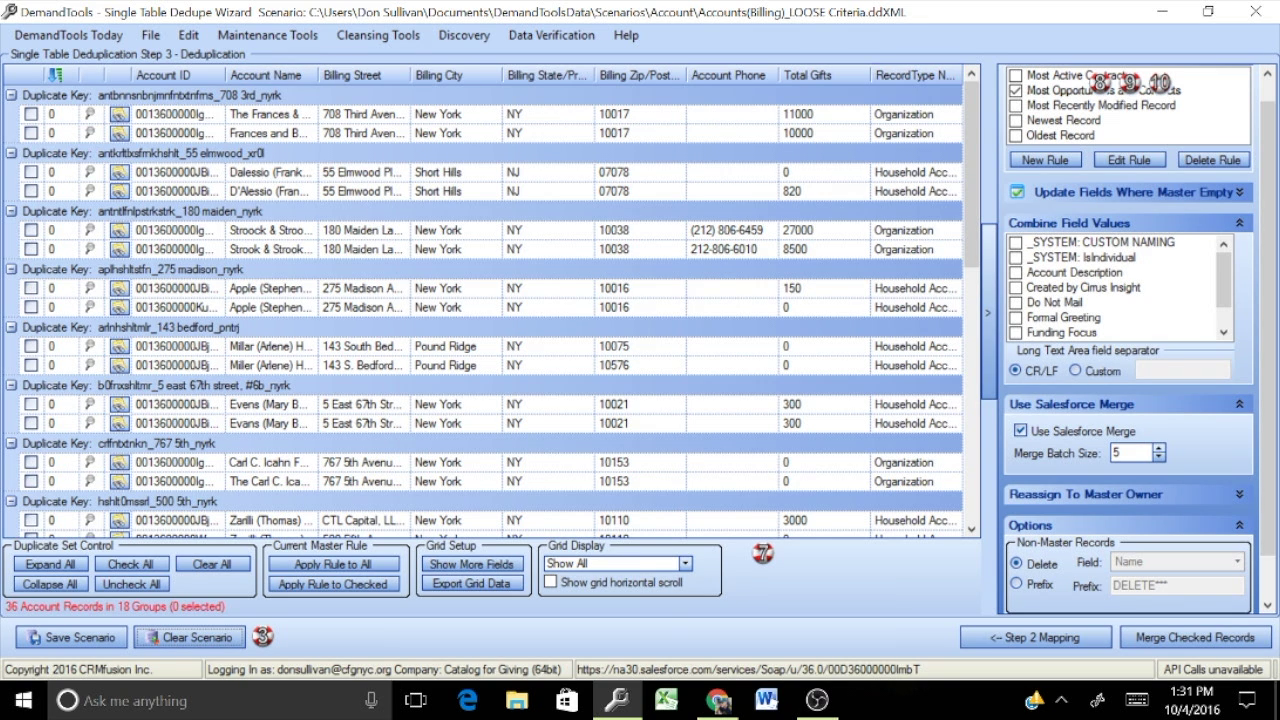
Scroll through the 18 duplicate Account groups in the dedupe results grid
{"action": "scroll", "coordinate": [480, 300], "scroll_direction": "down", "scroll_amount": 3}
{"action": "scroll", "coordinate": [480, 300], "scroll_direction": "down", "scroll_amount": 3}
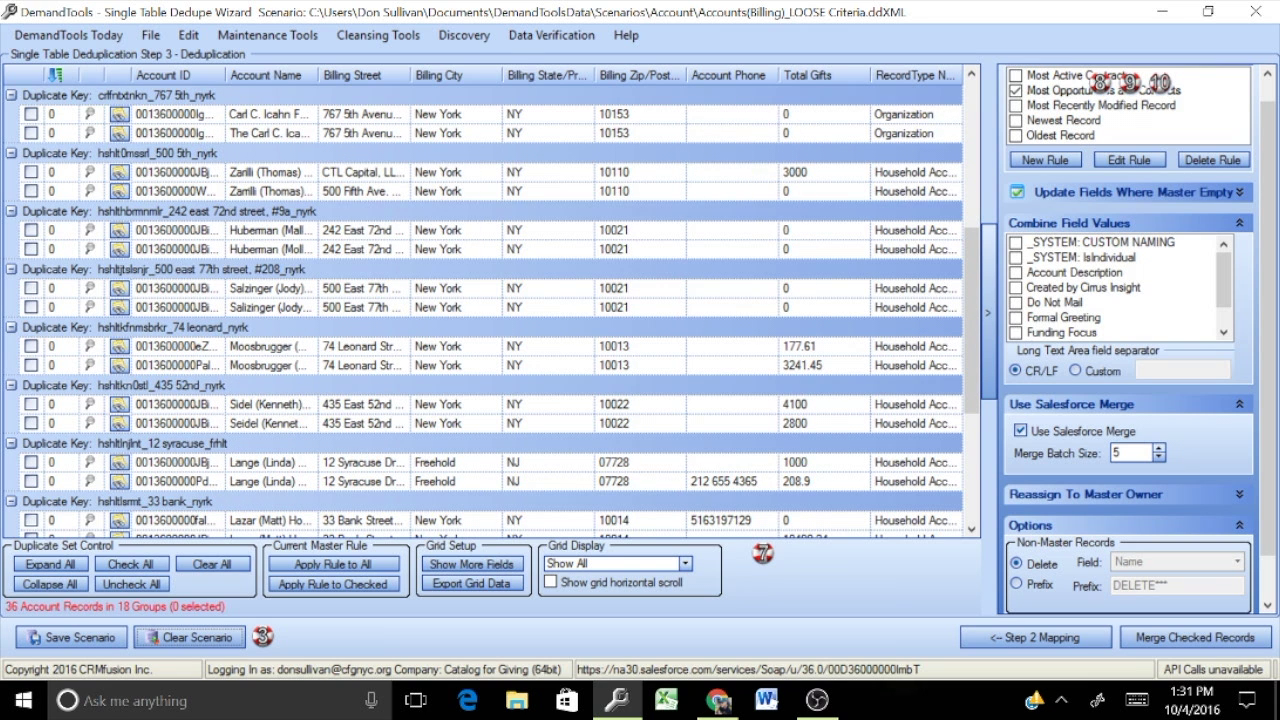
{"action": "scroll", "coordinate": [480, 300], "scroll_direction": "down", "scroll_amount": 2}
{"action": "scroll", "coordinate": [480, 300], "scroll_direction": "down", "scroll_amount": 2}
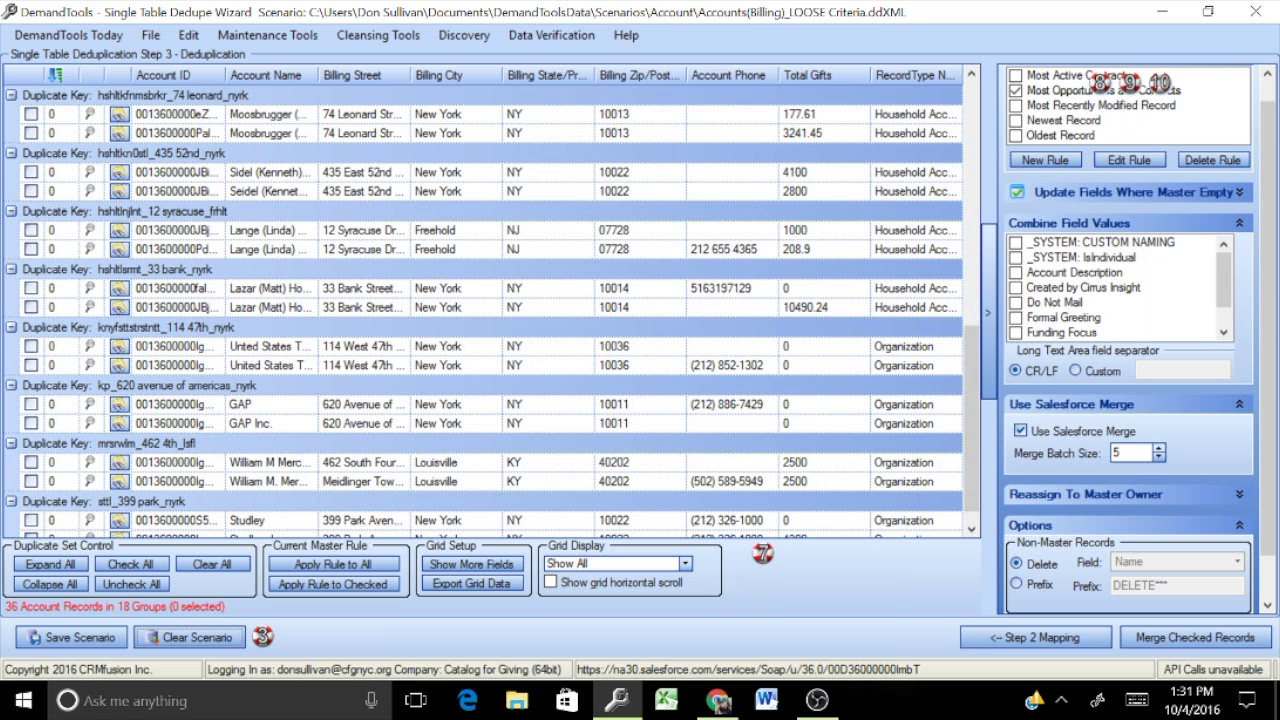
{"action": "scroll", "coordinate": [480, 300], "scroll_direction": "down", "scroll_amount": 1}
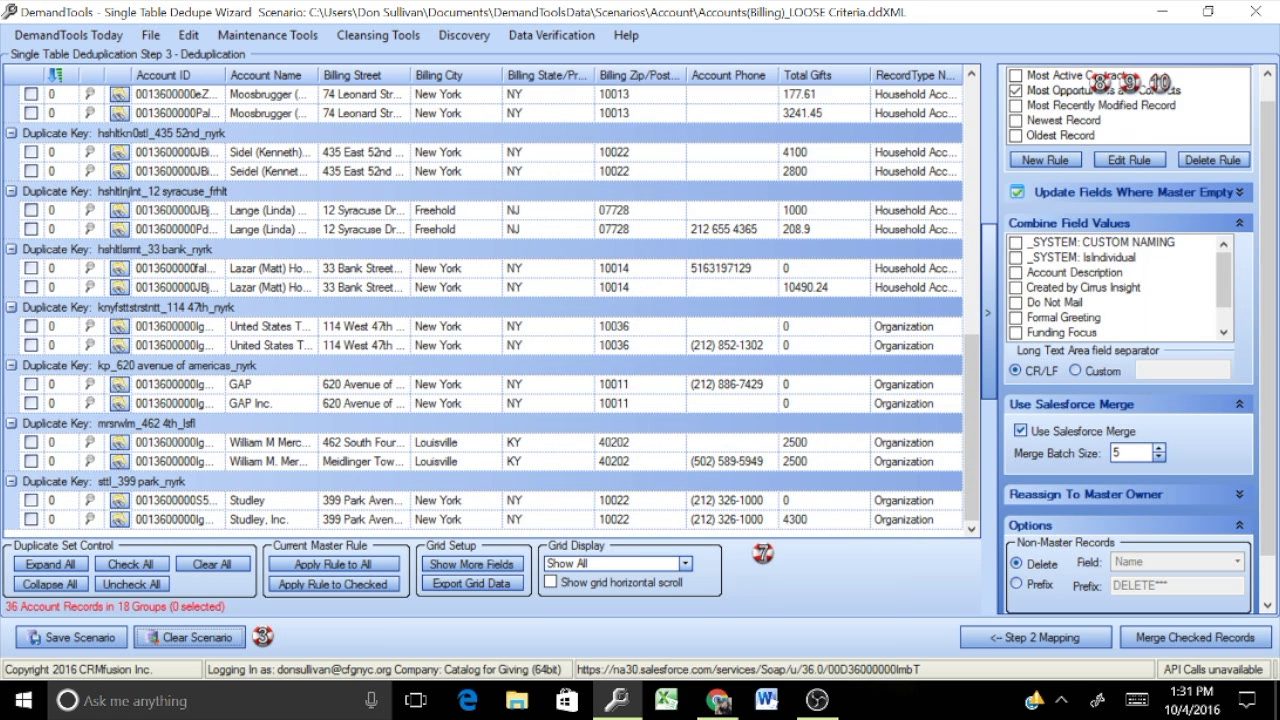
{"action": "scroll", "coordinate": [480, 300], "scroll_direction": "up", "scroll_amount": 10}
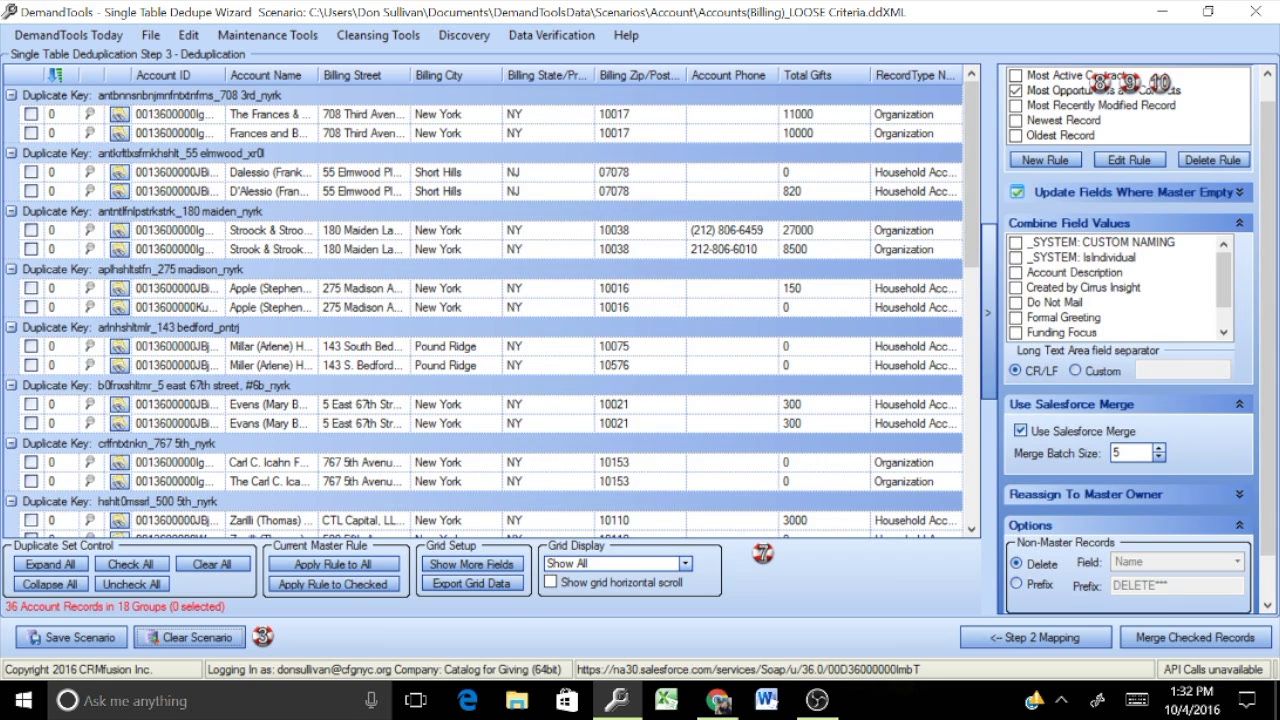
Switch the master rule from Most Opportunities to Newest Record
{"action": "mouse_move", "coordinate": [1100, 100]}
{"action": "left_click", "coordinate": [1100, 90]}
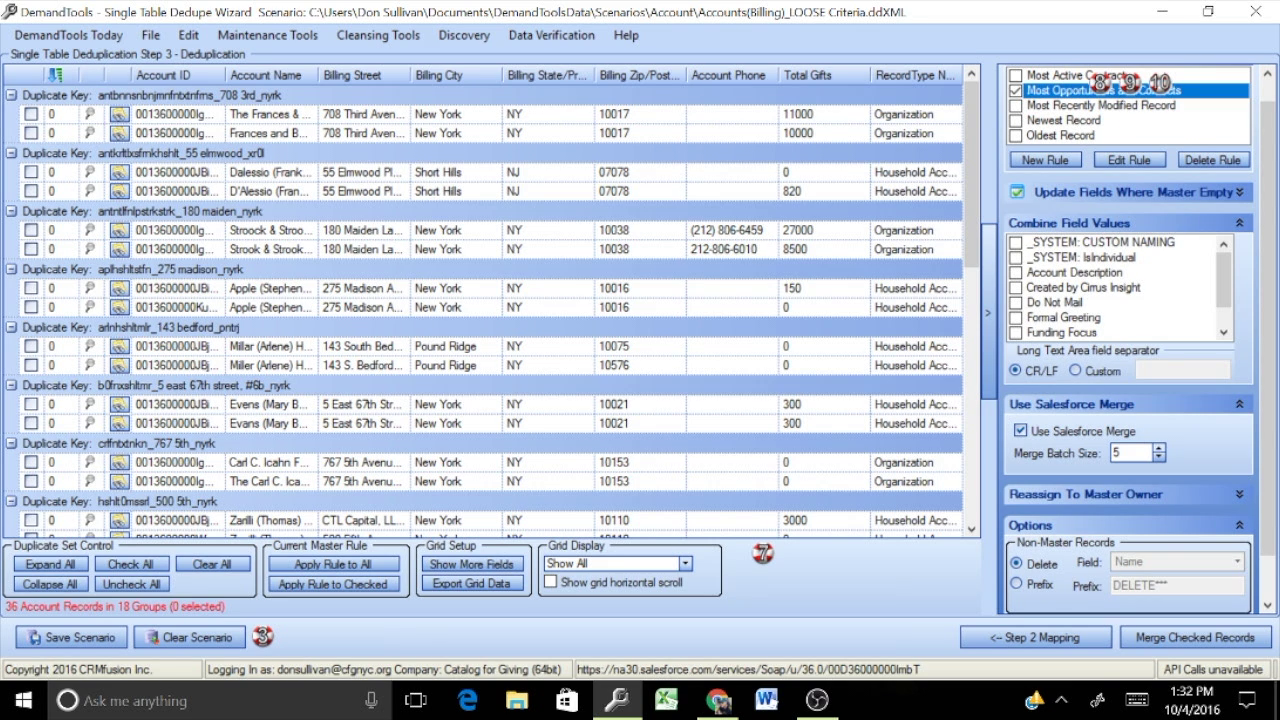
{"action": "left_click", "coordinate": [1063, 120]}
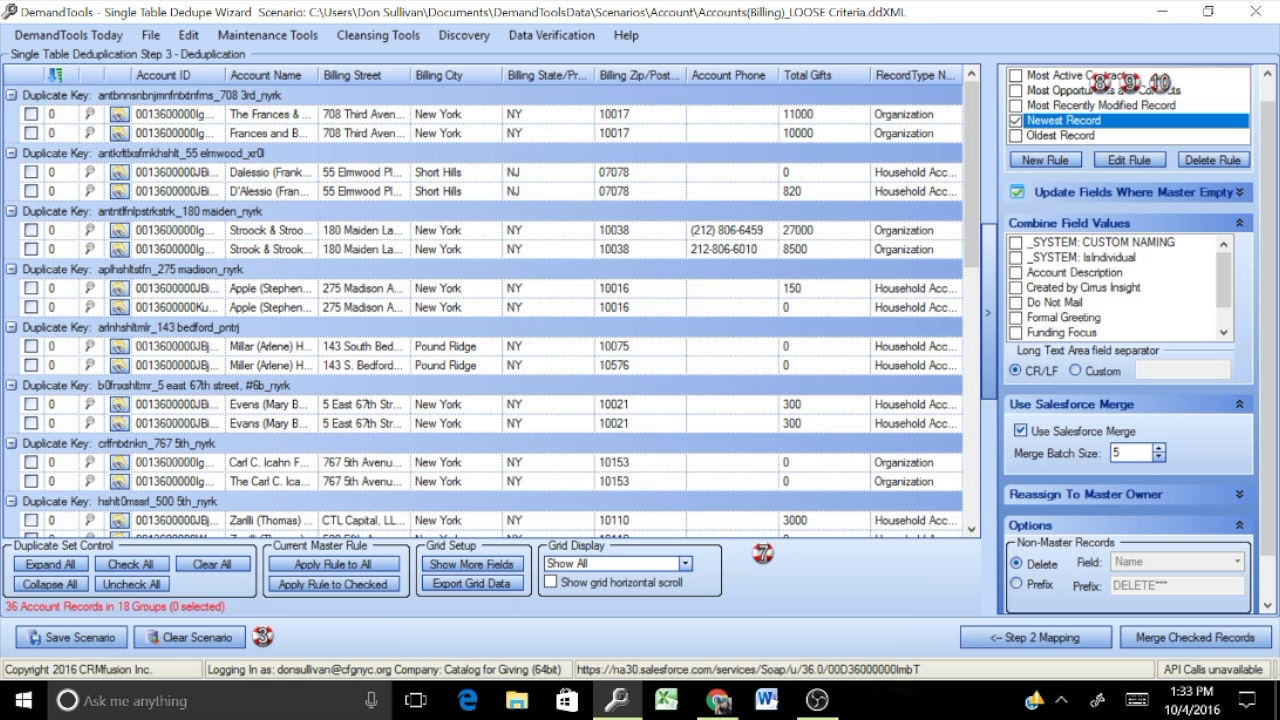
{"action": "mouse_move", "coordinate": [1128, 82]}
{"action": "left_click", "coordinate": [119, 172]}
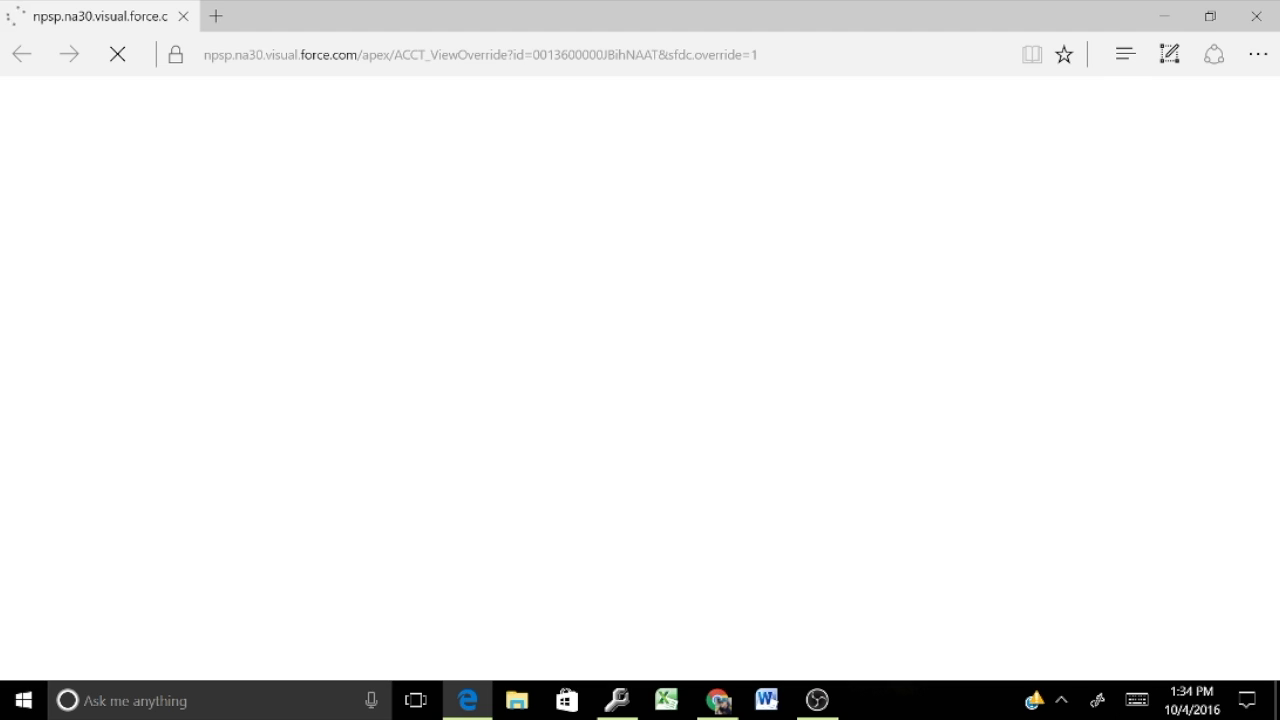
{"action": "scroll", "coordinate": [744, 481], "scroll_direction": "down", "scroll_amount": 5}
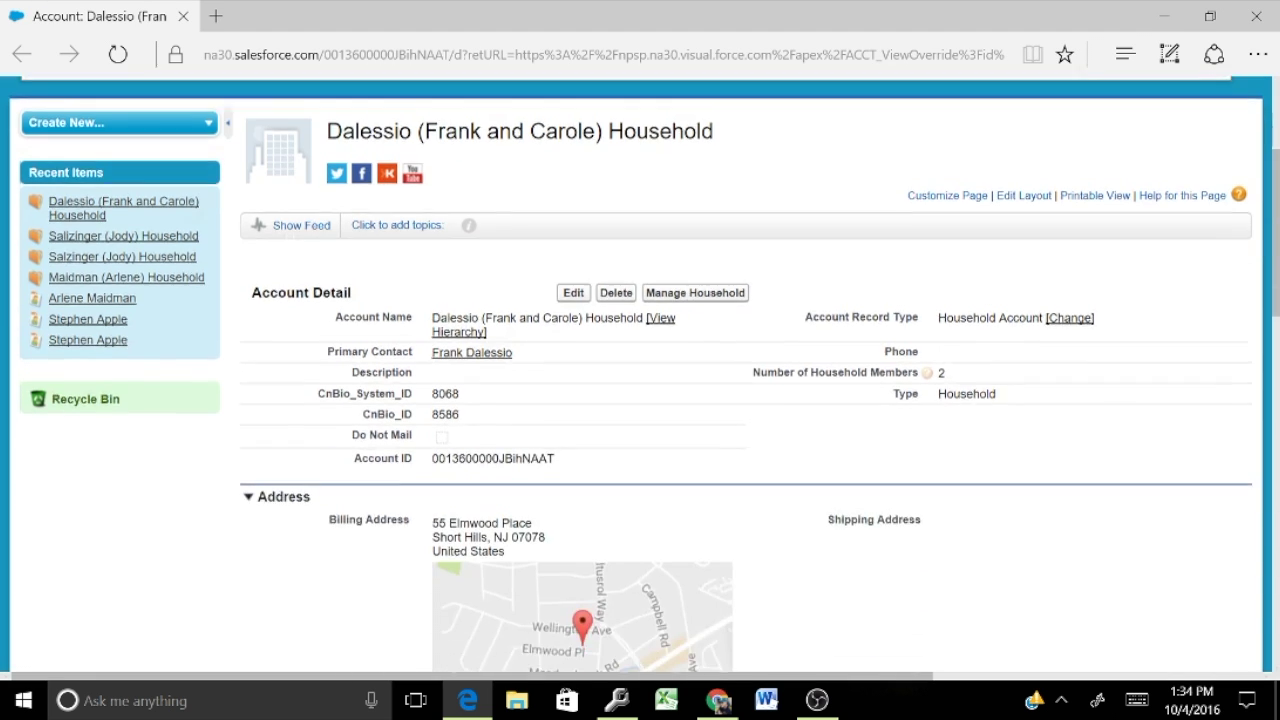
{"action": "scroll", "coordinate": [744, 481], "scroll_direction": "up", "scroll_amount": 2}
{"action": "scroll", "coordinate": [744, 481], "scroll_direction": "down", "scroll_amount": 9}
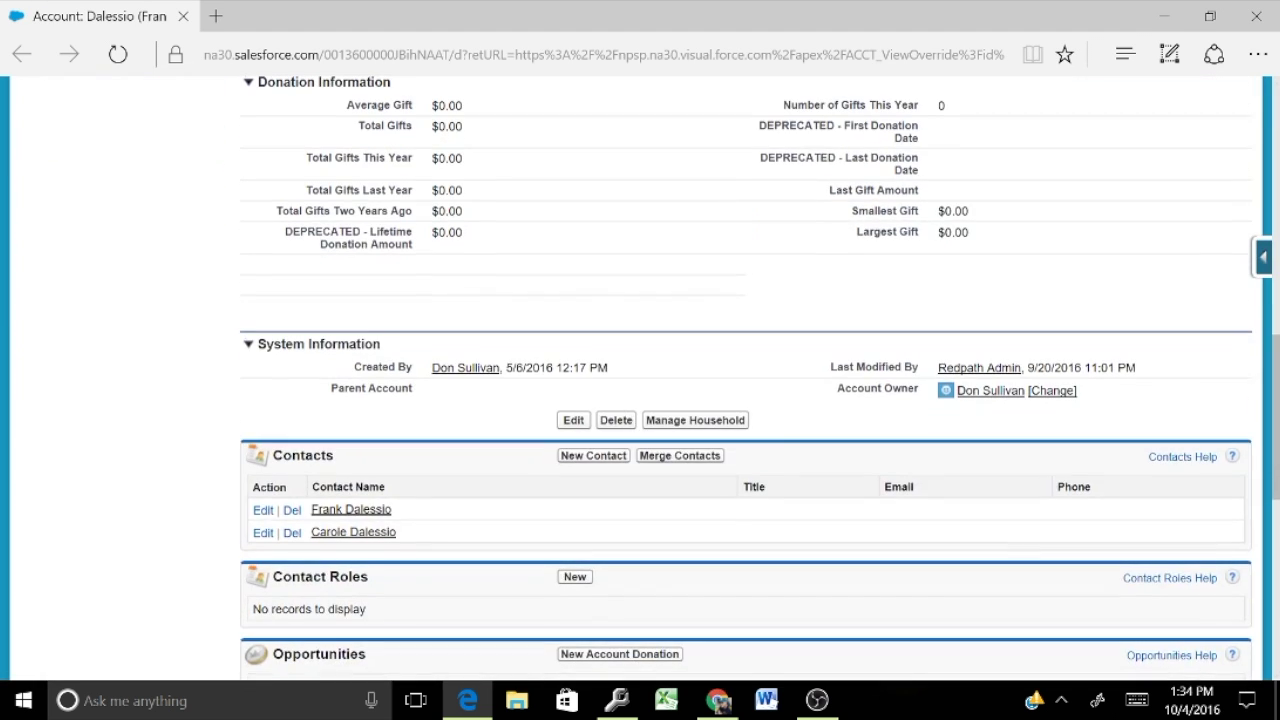
{"action": "scroll", "coordinate": [744, 481], "scroll_direction": "down", "scroll_amount": 4}
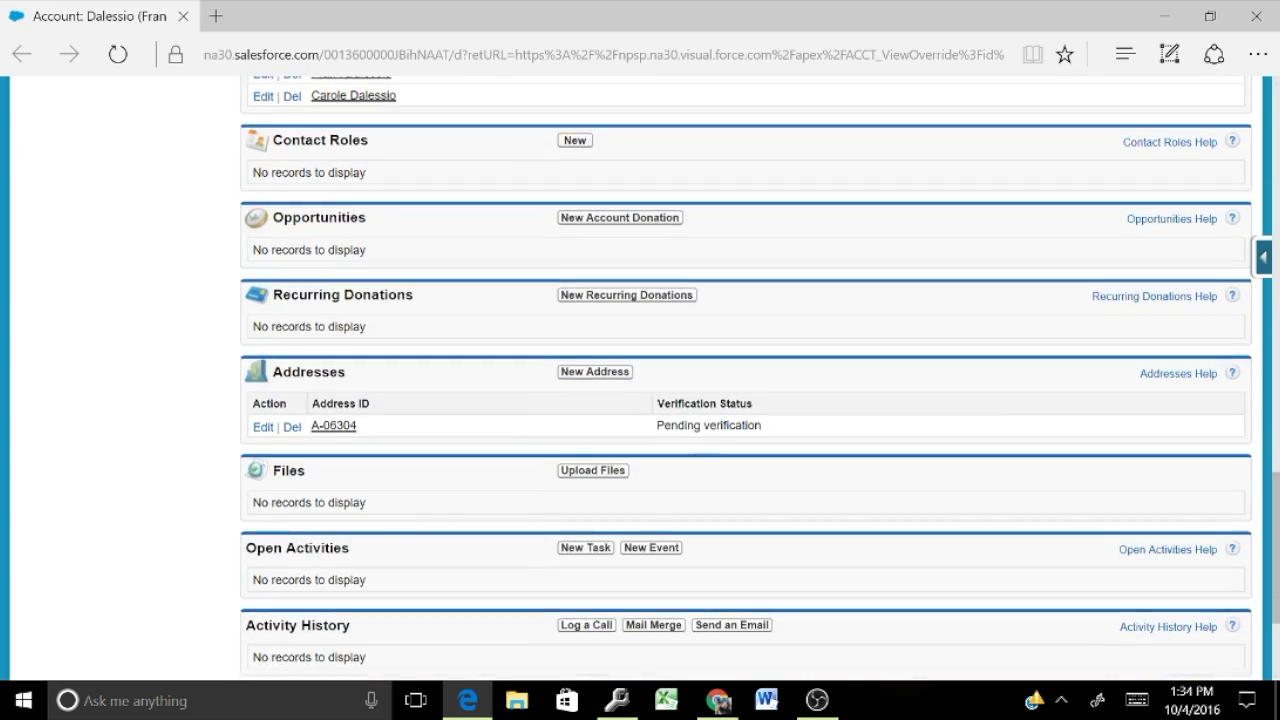
{"action": "scroll", "coordinate": [744, 481], "scroll_direction": "up", "scroll_amount": 10}
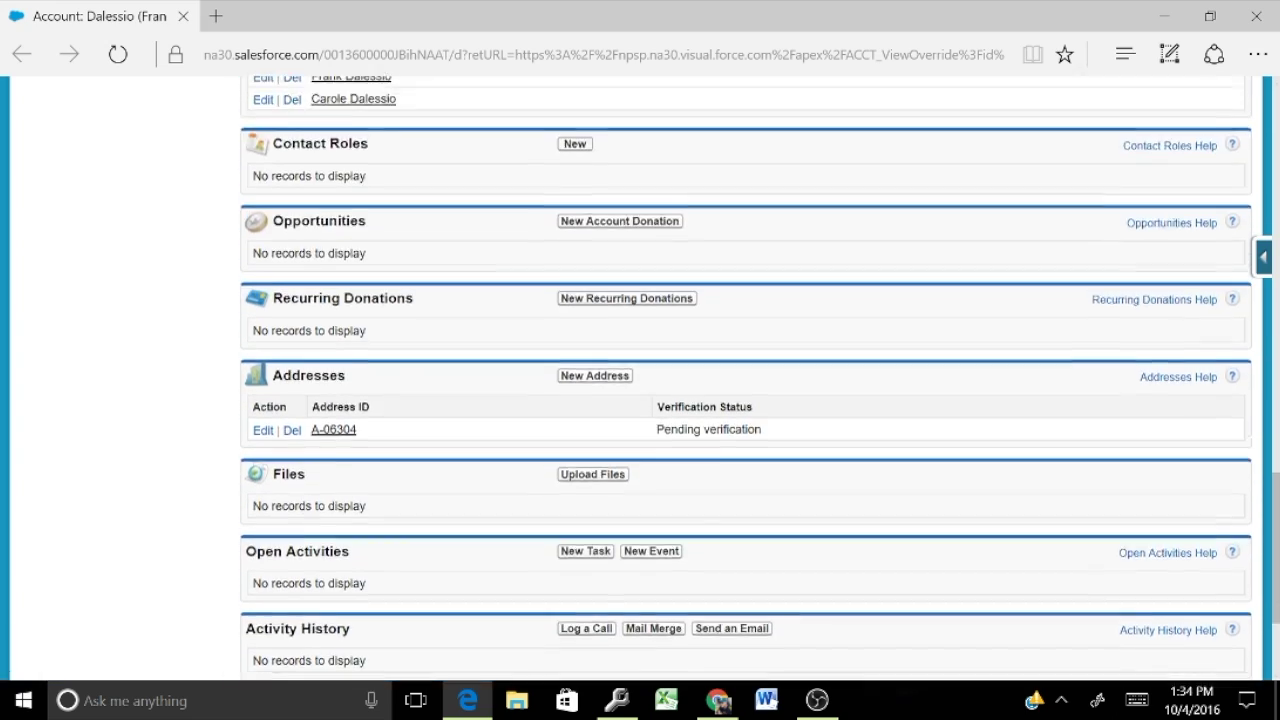
{"action": "scroll", "coordinate": [744, 481], "scroll_direction": "up", "scroll_amount": 6}
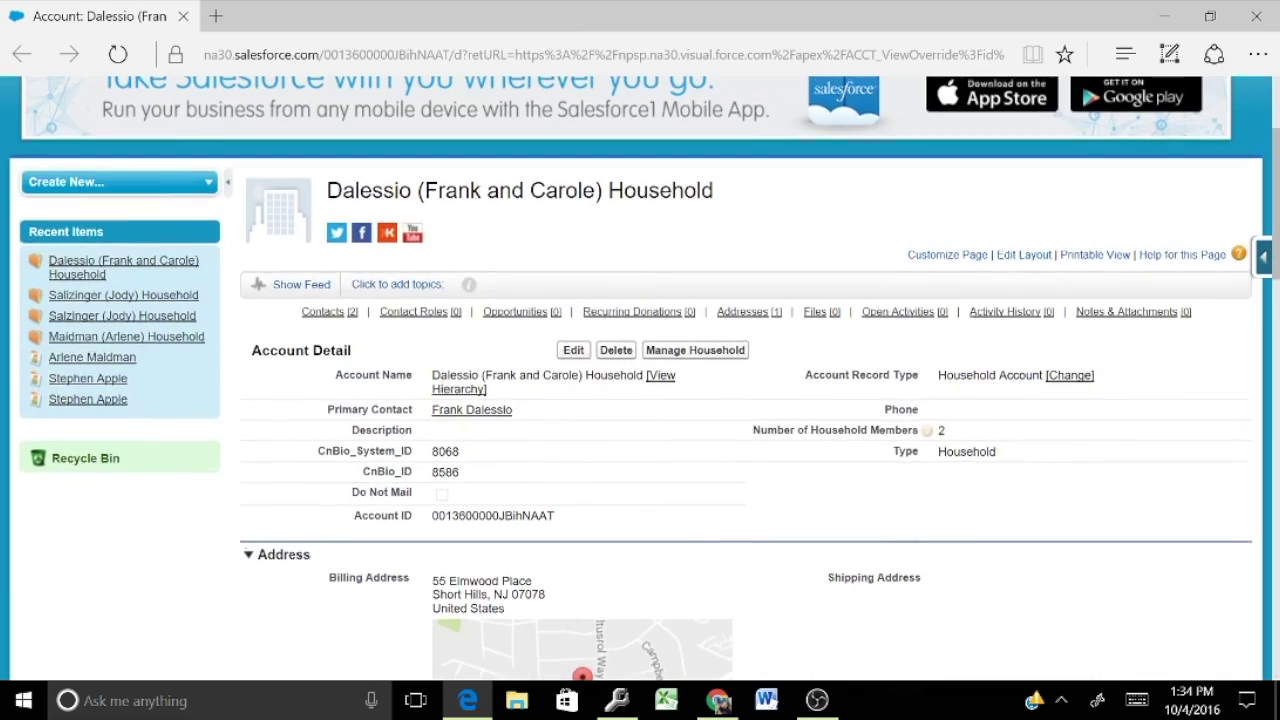
Return to the DemandTools Step 3 grid of 18 groups under the Newest Record rule
{"action": "key", "text": "alt+Tab"}
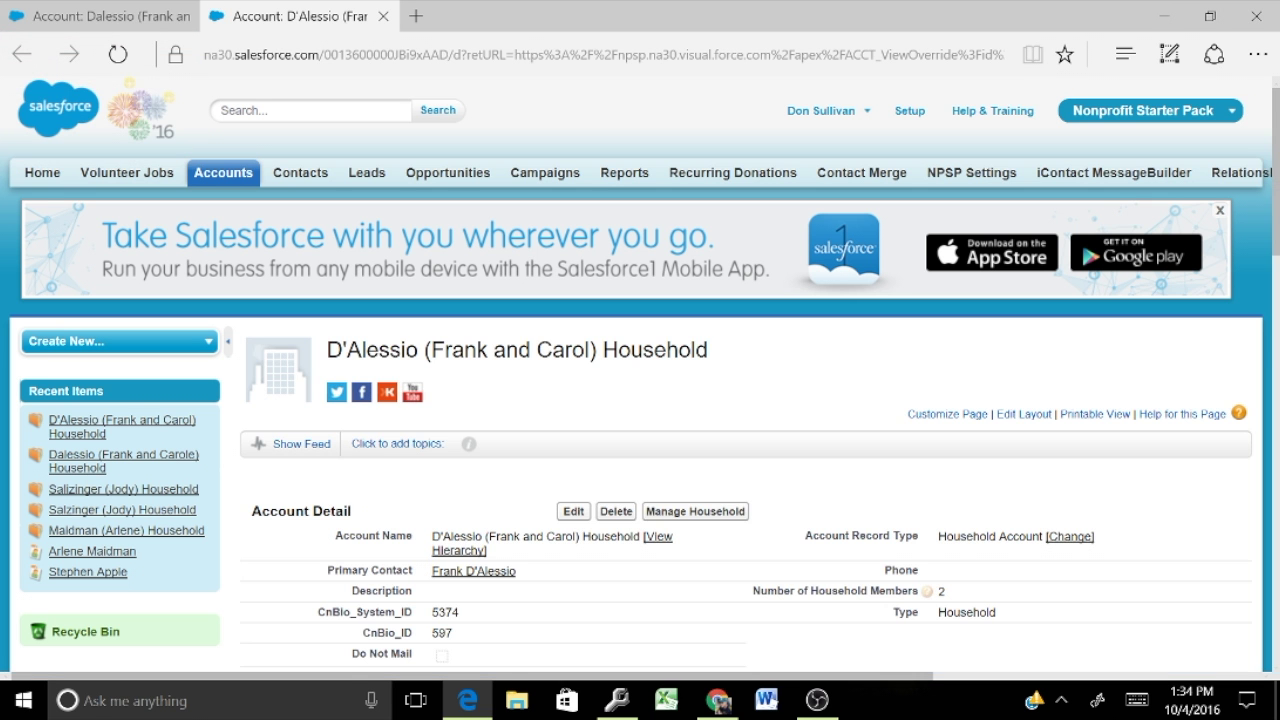
{"action": "scroll", "coordinate": [745, 400], "scroll_direction": "down", "scroll_amount": 3}
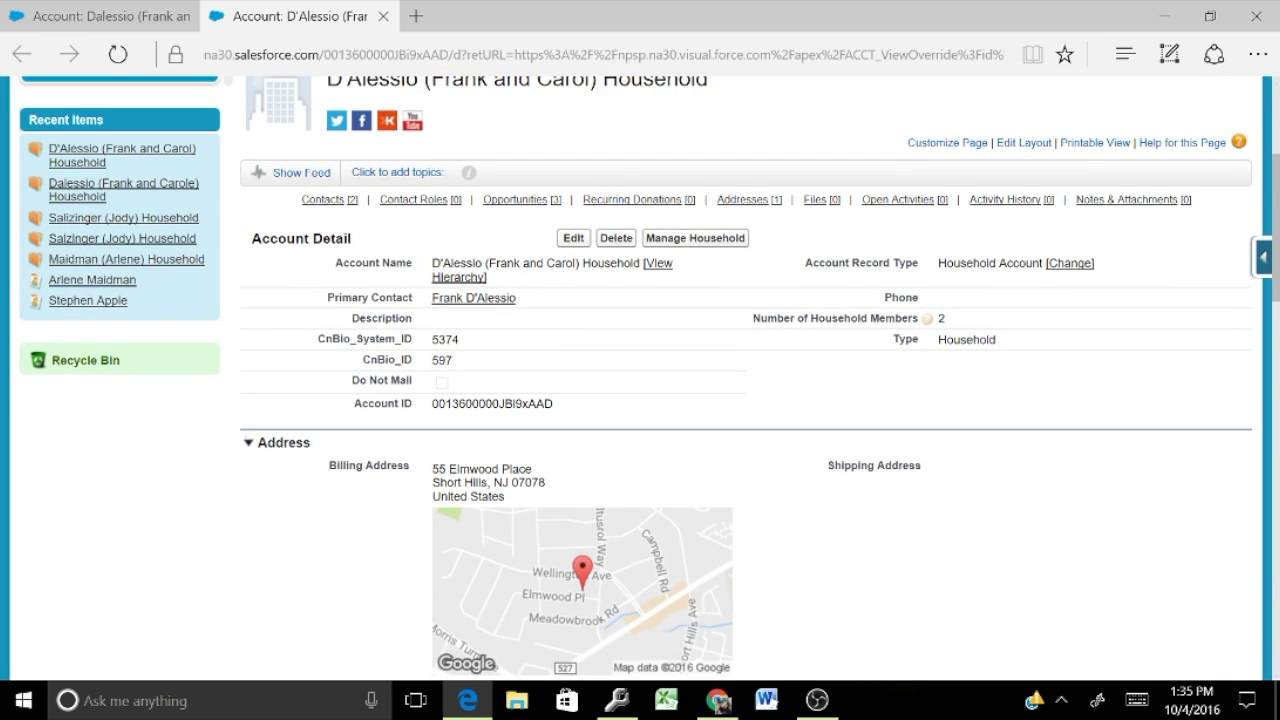
{"action": "key", "text": "alt+Tab"}
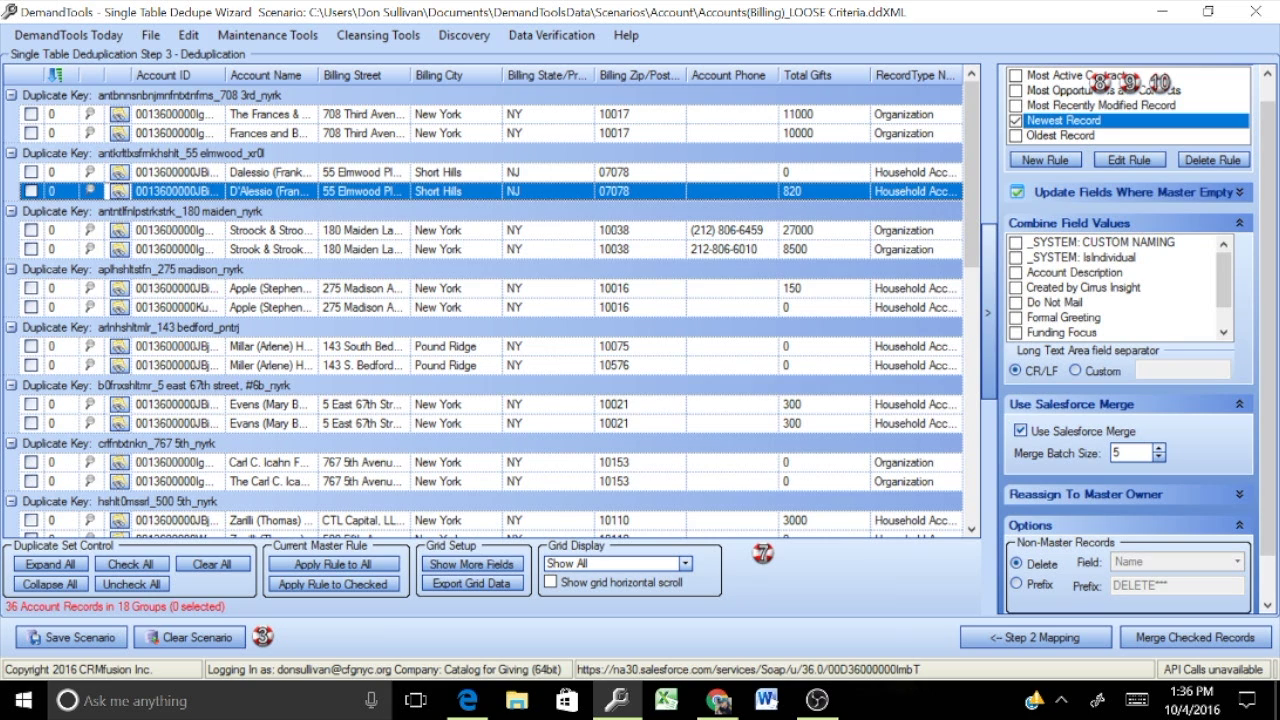
{"action": "left_click", "coordinate": [31, 191]}
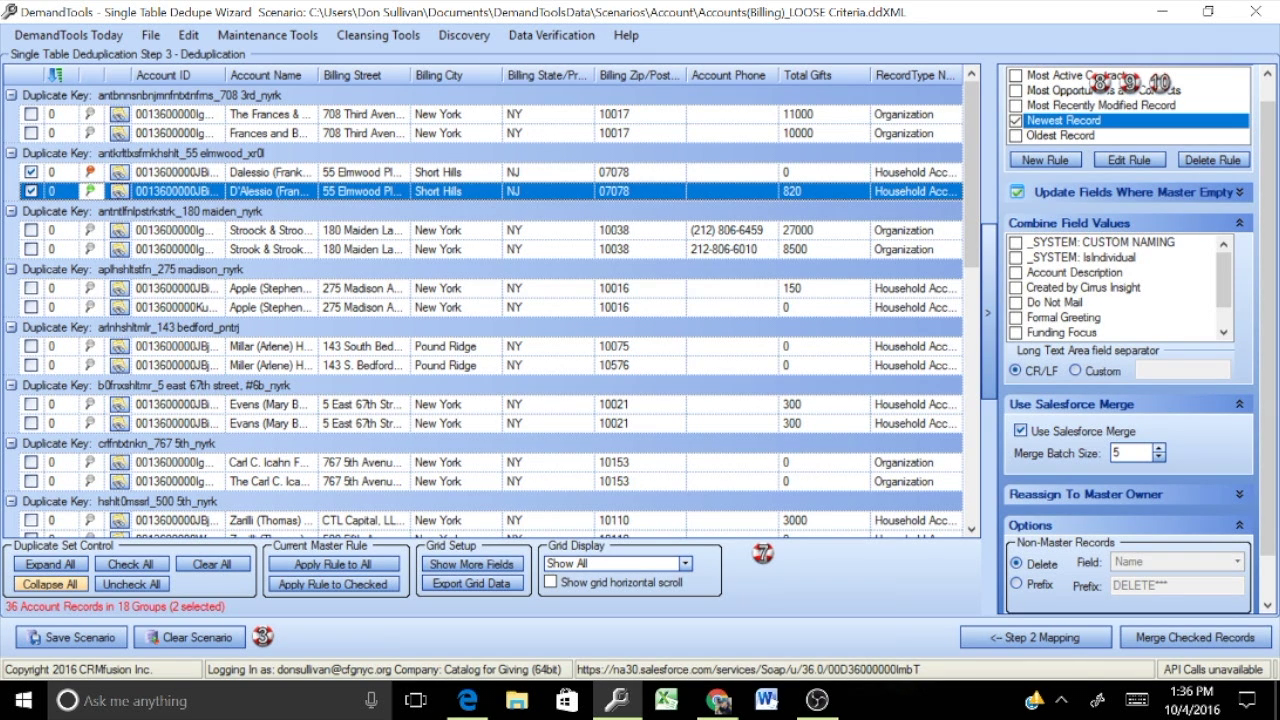
{"action": "left_click", "coordinate": [50, 584]}
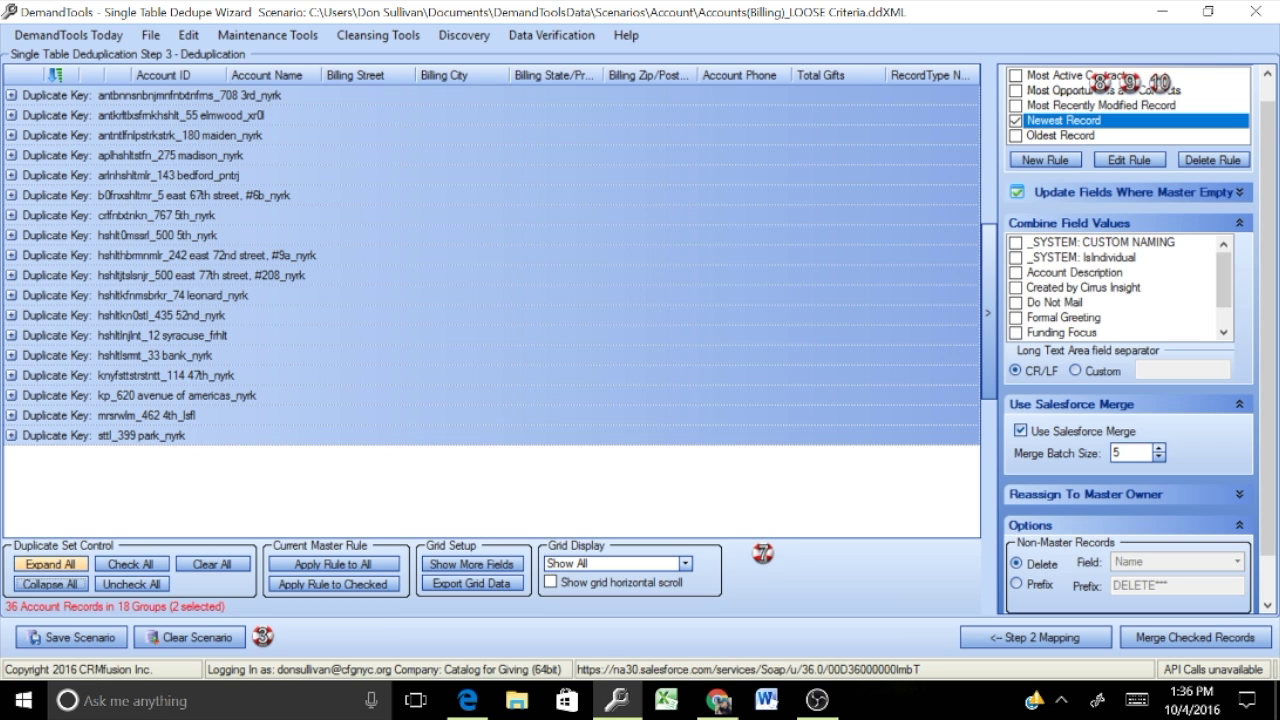
{"action": "left_click", "coordinate": [50, 564]}
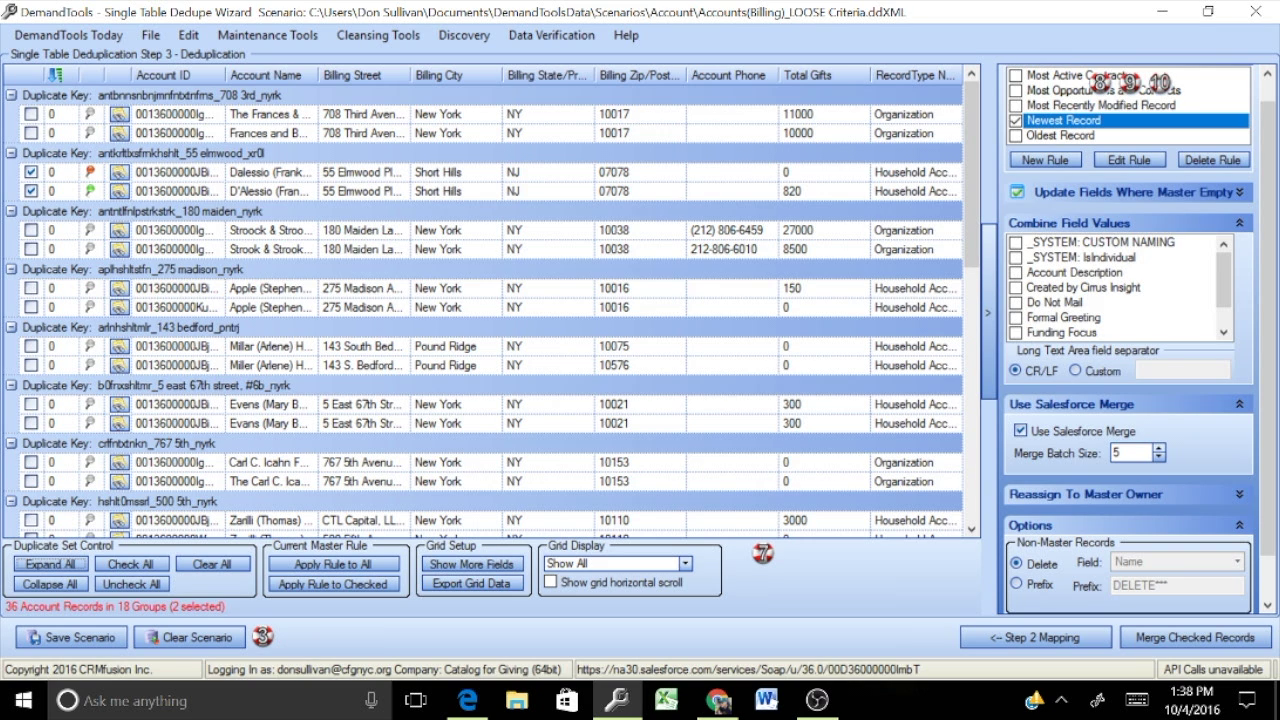
{"action": "left_click", "coordinate": [685, 563]}
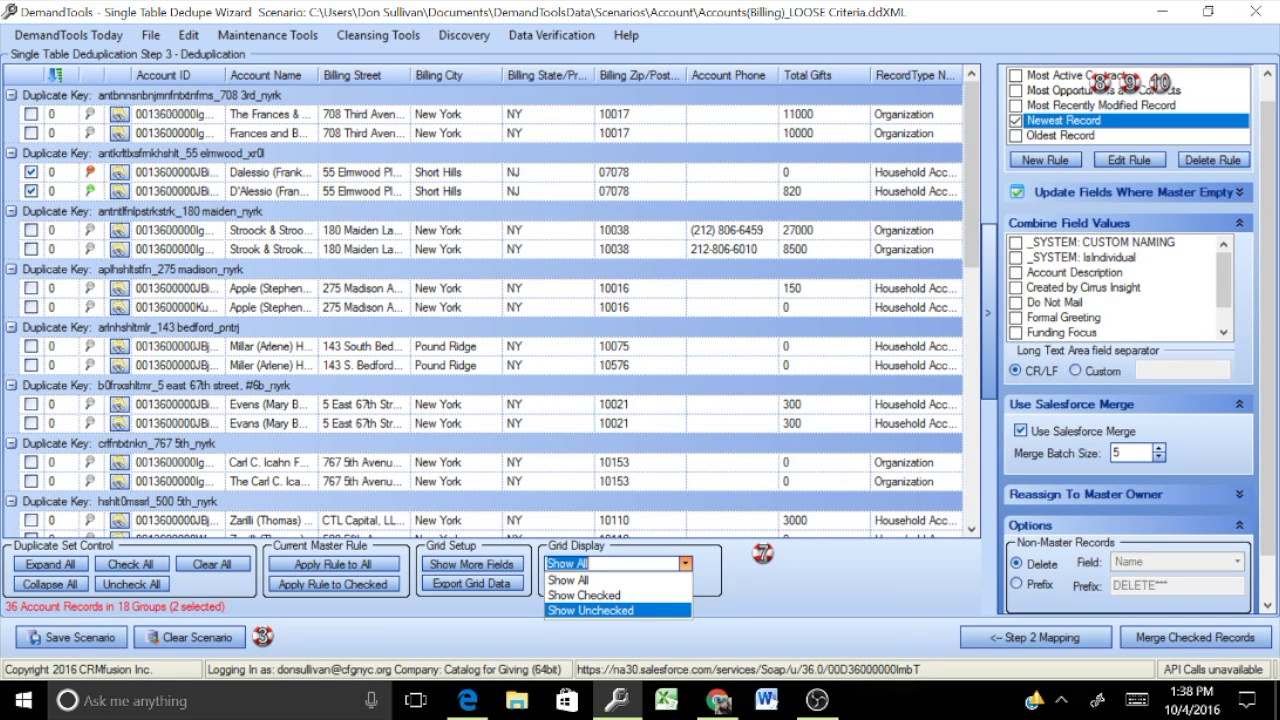
{"action": "key", "text": "Escape"}
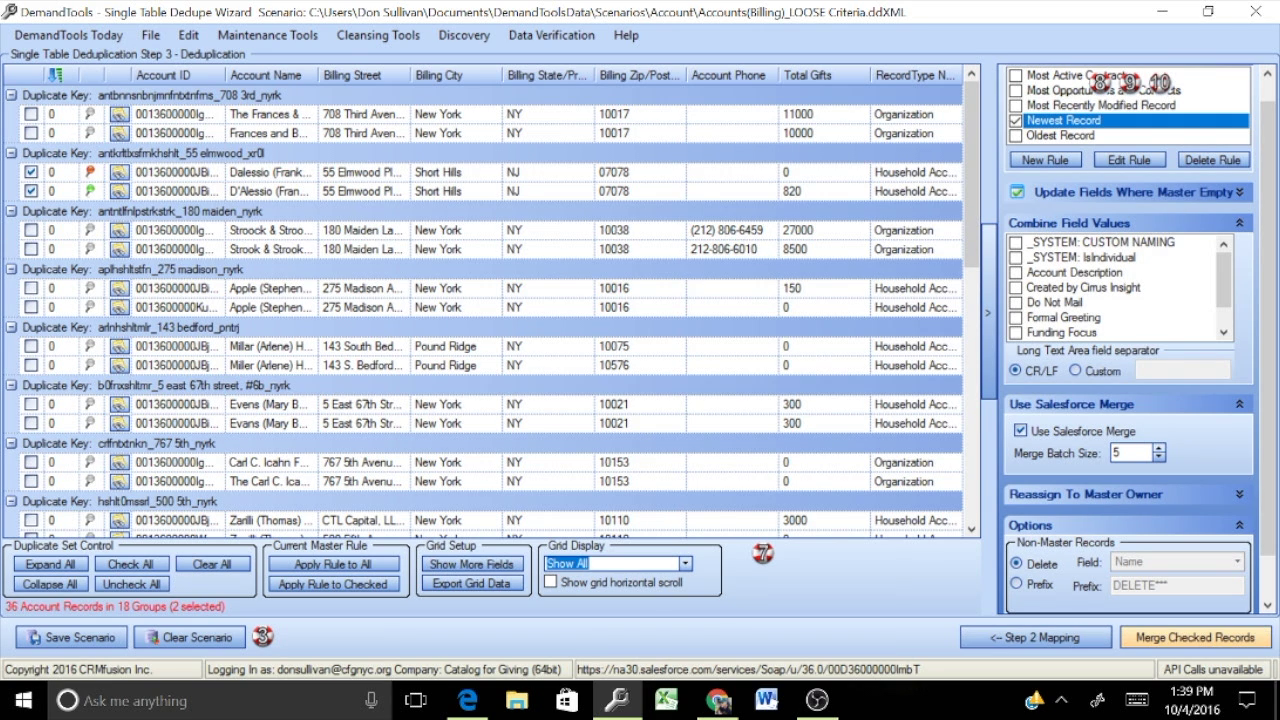
Run Merge Checked Records on the two Dalessio rows and accept the cannot-undo warning
{"action": "left_click", "coordinate": [1195, 637]}
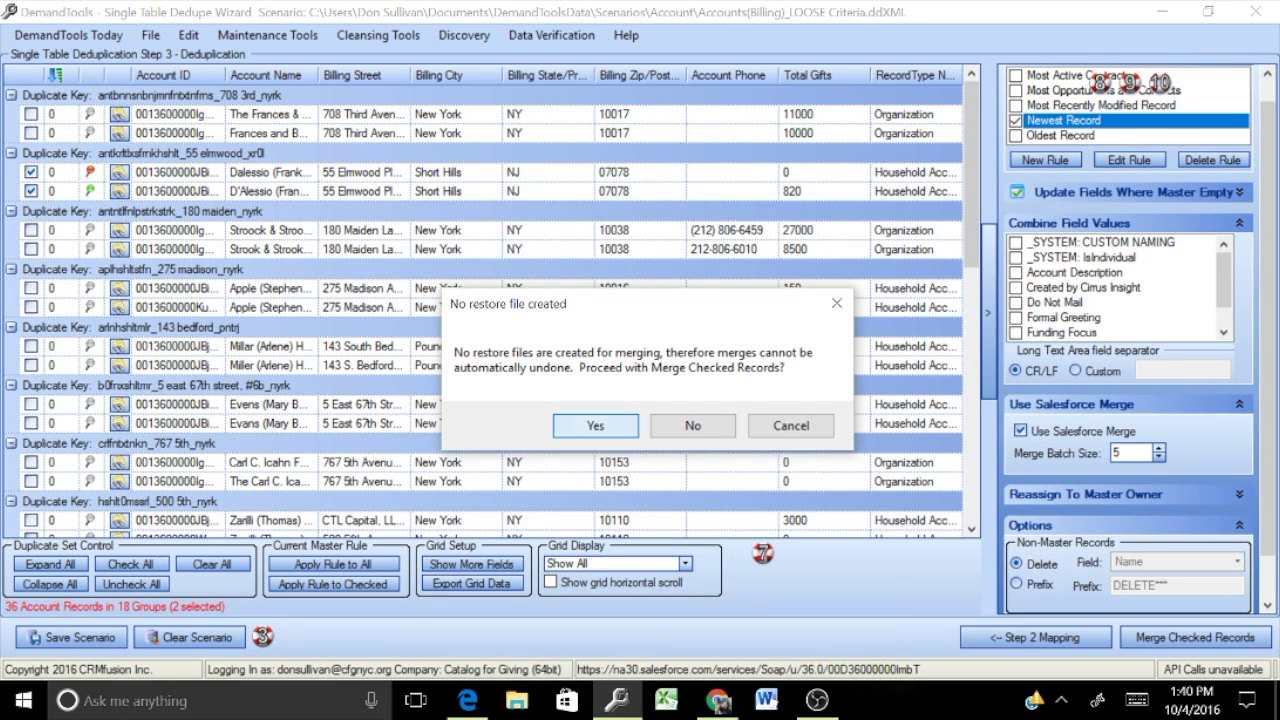
{"action": "key", "text": "Return"}
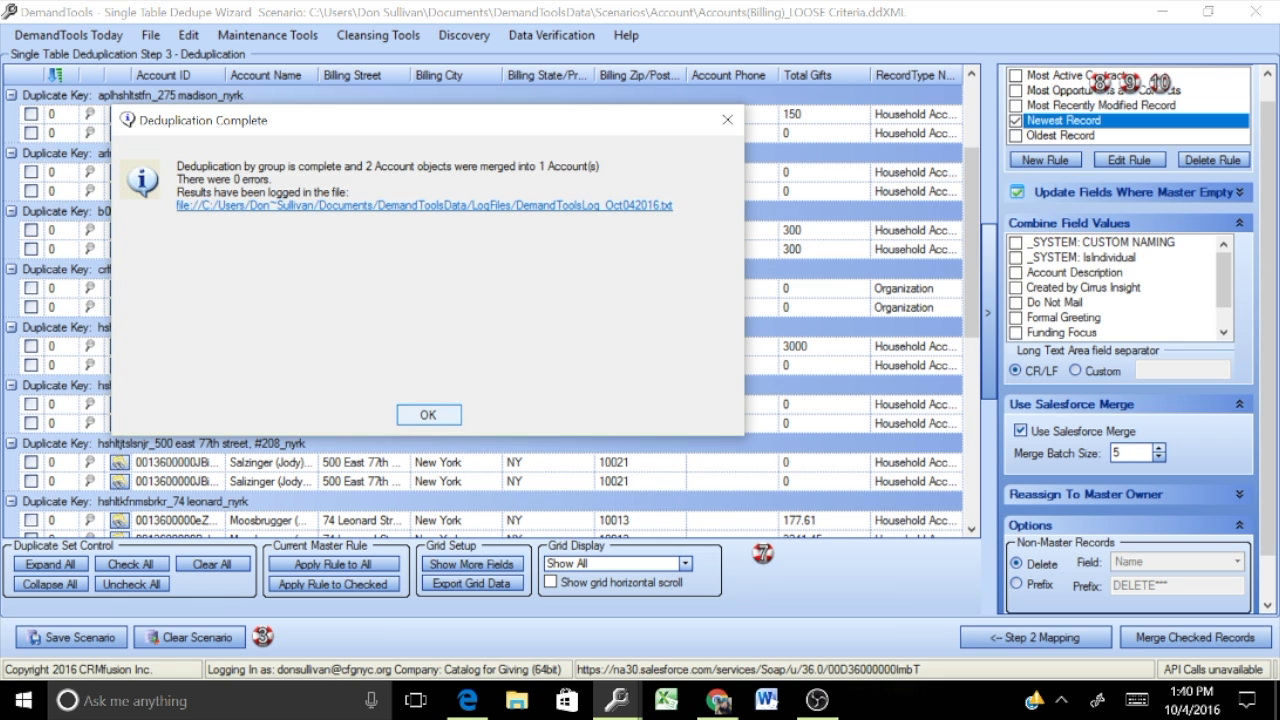
Dismiss the Deduplication Complete report (2 Accounts merged into 1) and go to the browser
{"action": "key", "text": "Return"}
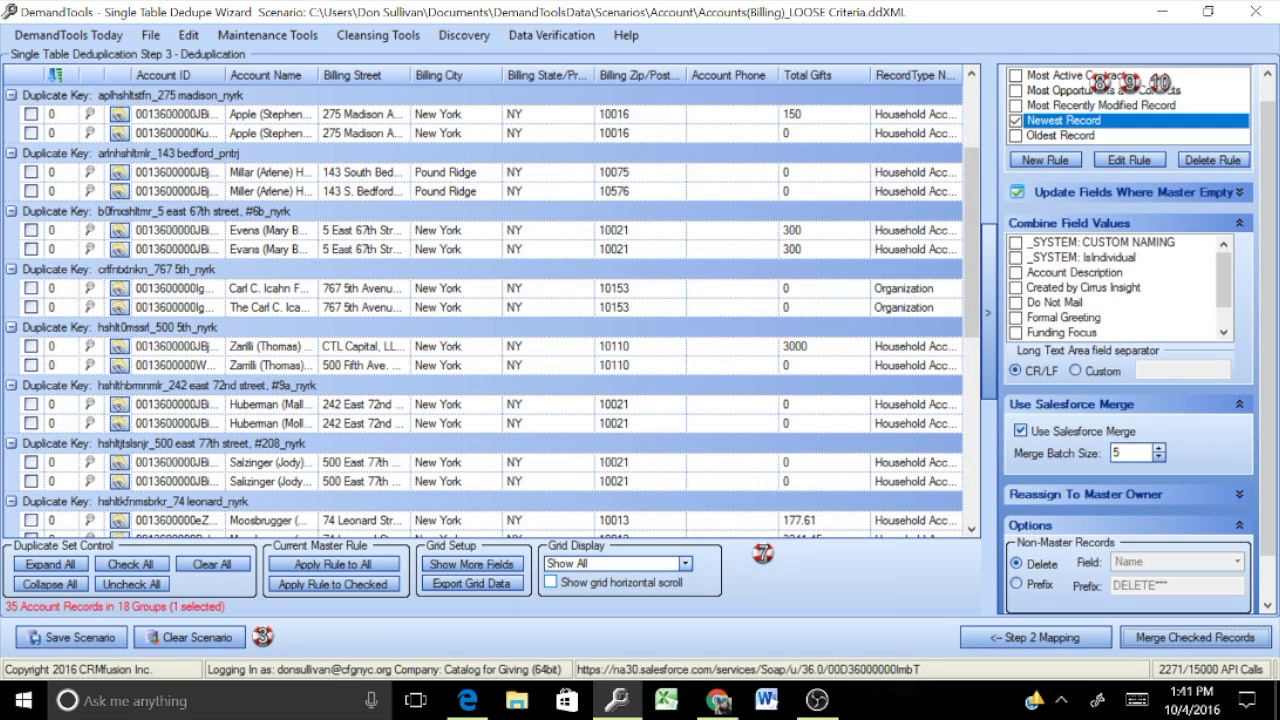
{"action": "key", "text": "alt+Tab"}
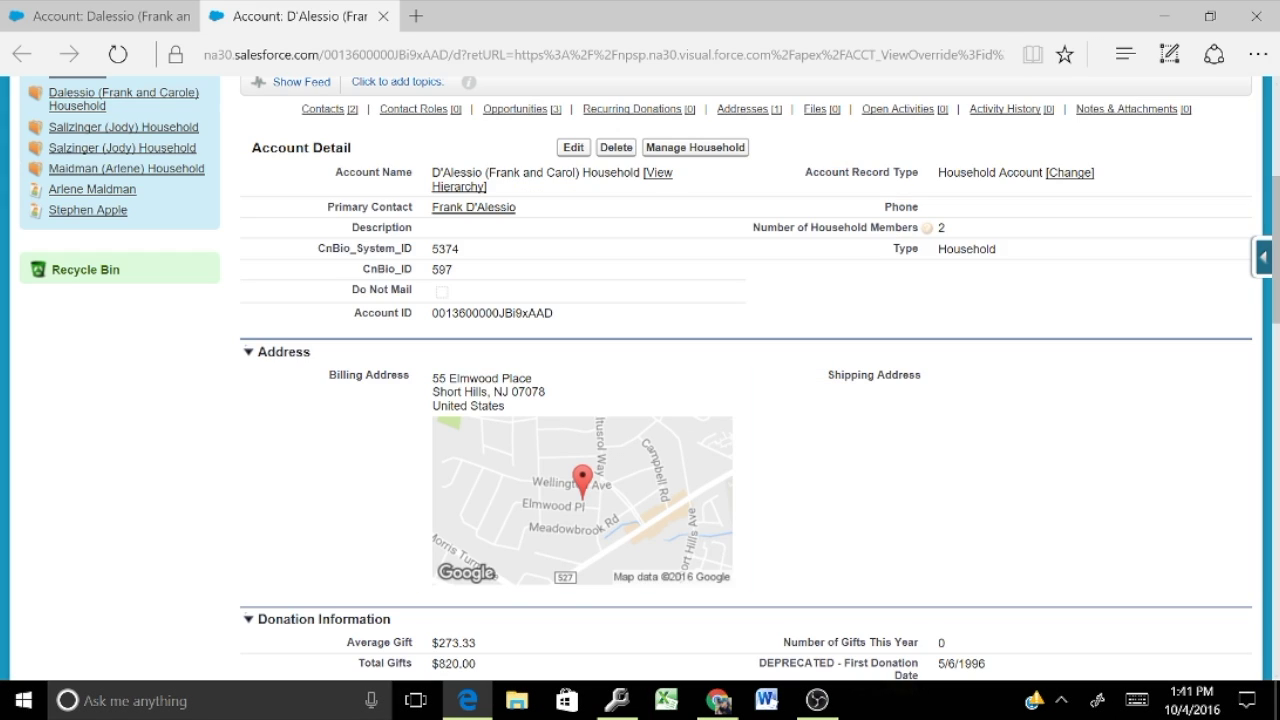
Reload both account tabs: Dalessio shows deleted, D'Alessio household lists 4 members
{"action": "scroll", "coordinate": [640, 379], "scroll_direction": "up", "scroll_amount": 4}
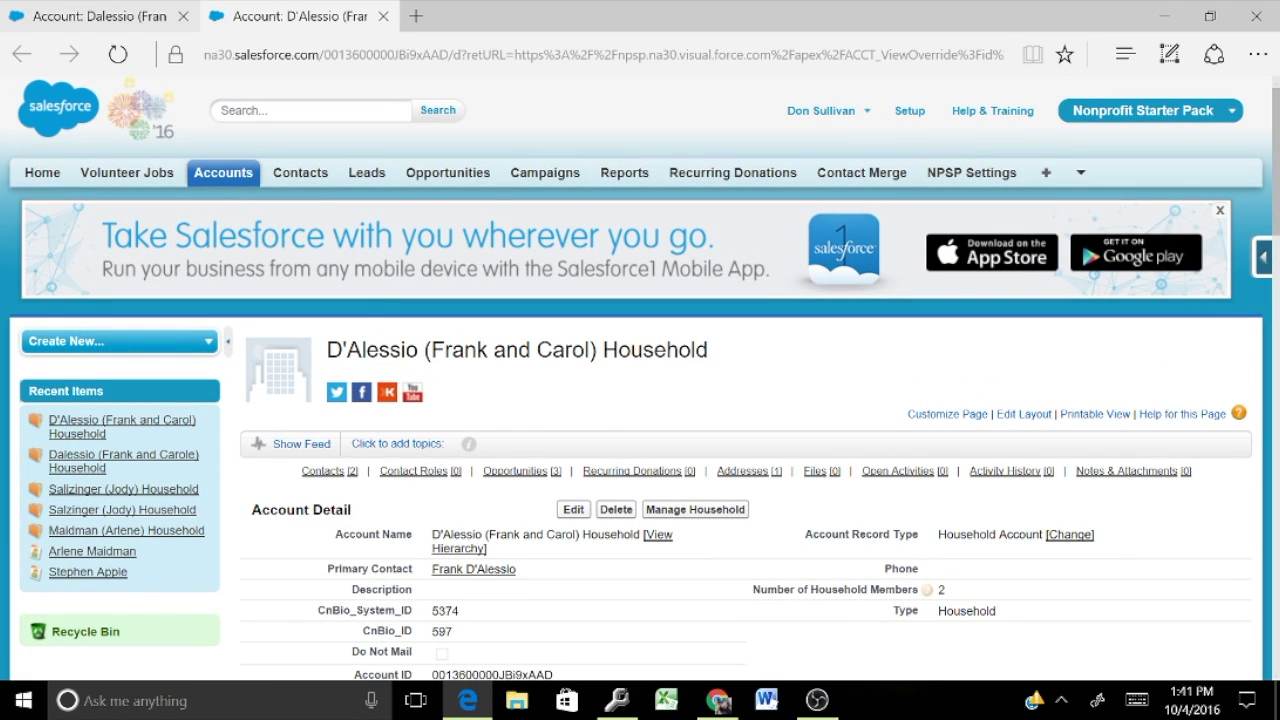
{"action": "key", "text": "ctrl+Tab"}
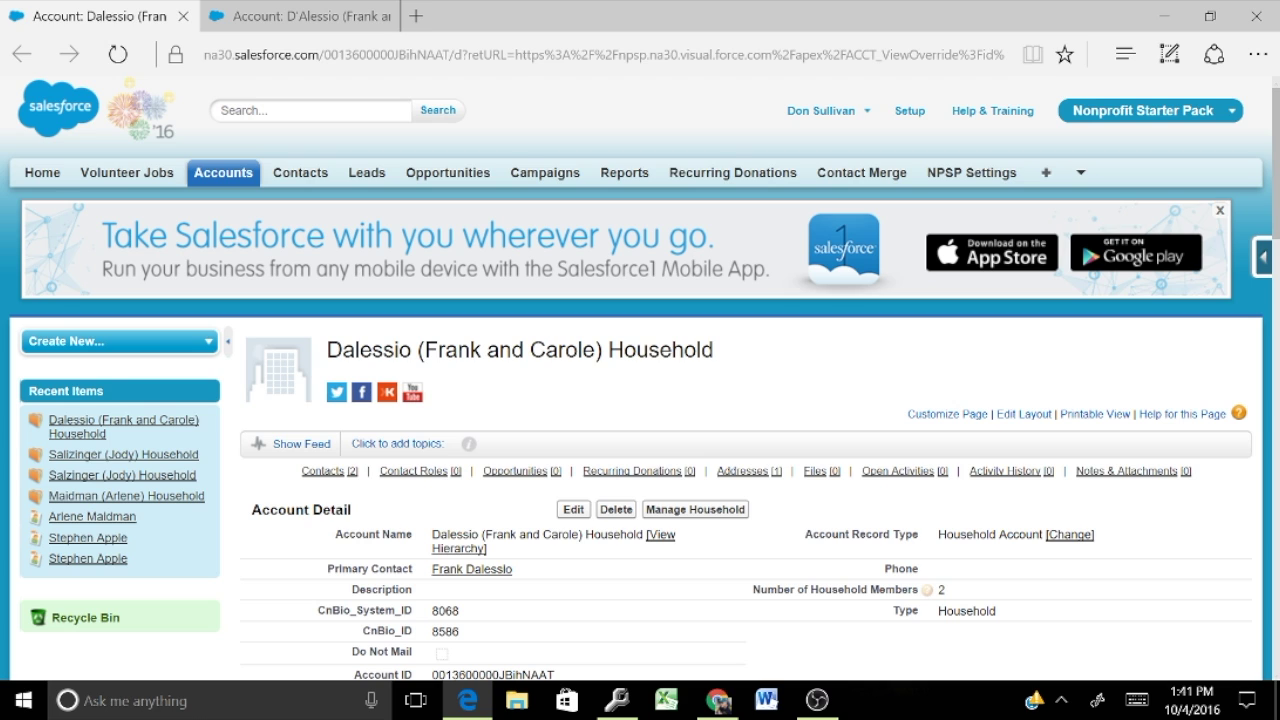
{"action": "key", "text": "F5"}
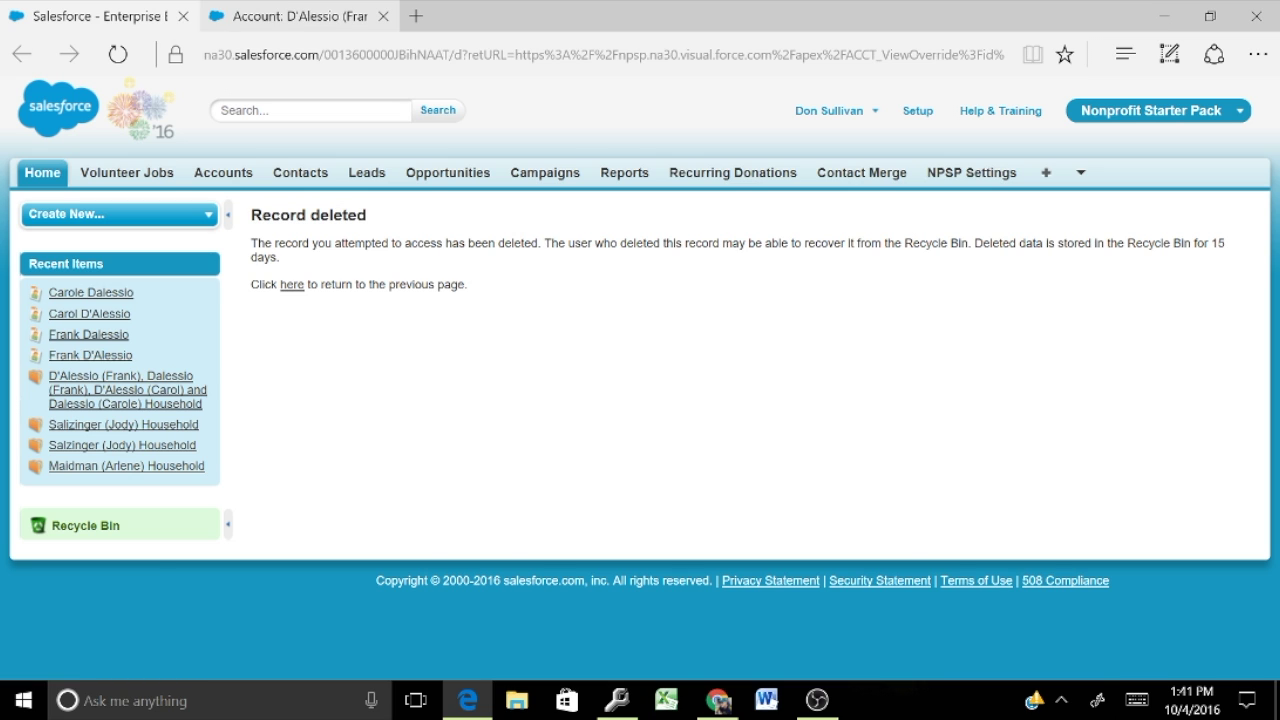
{"action": "key", "text": "ctrl+Tab"}
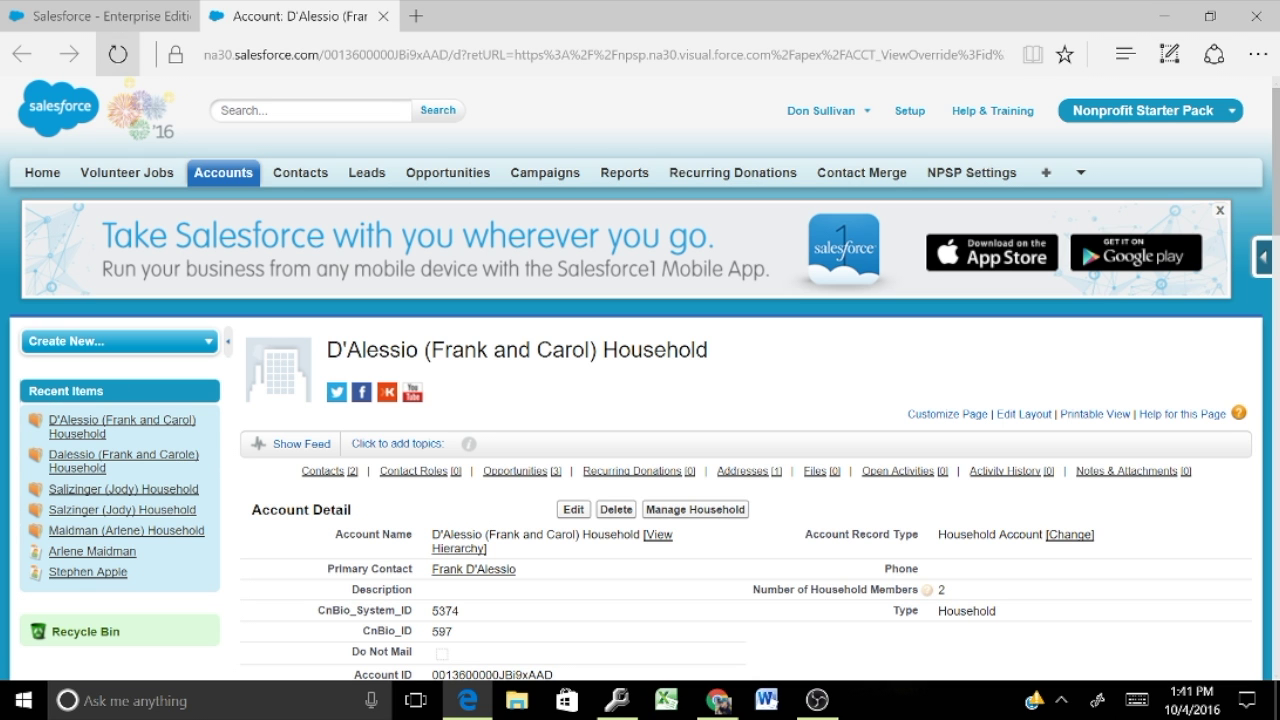
{"action": "left_click", "coordinate": [118, 54]}
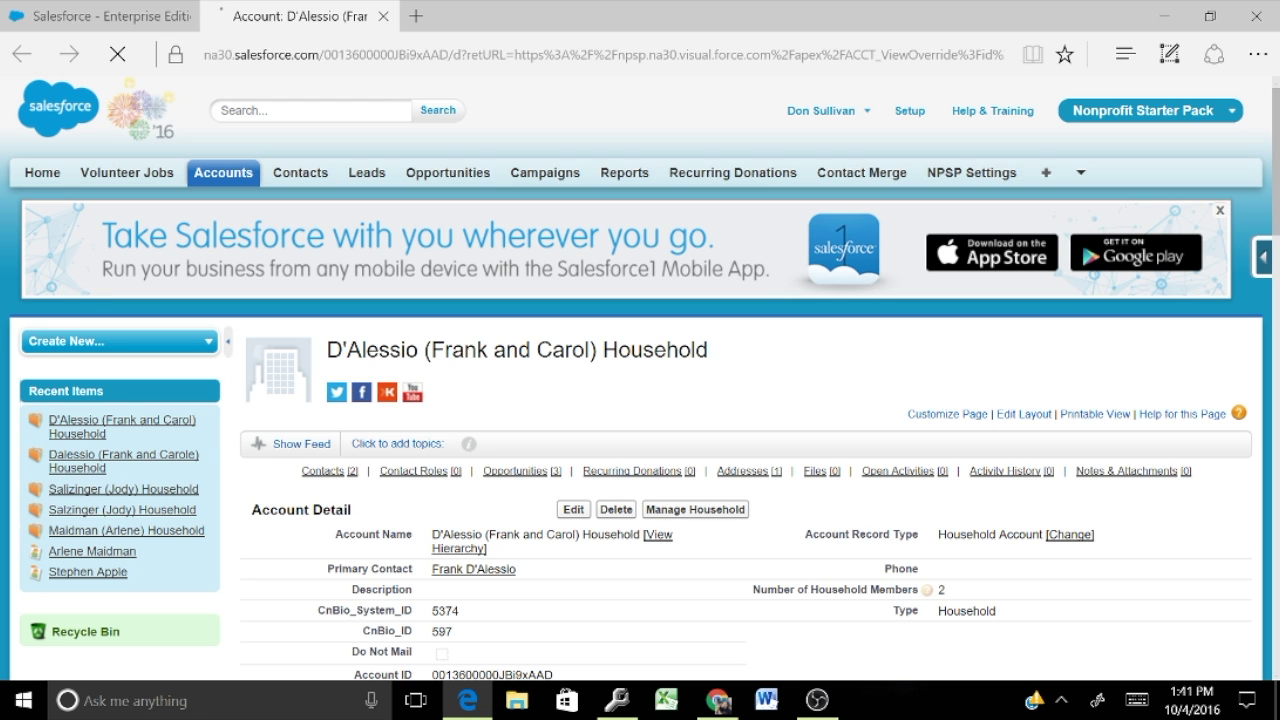
{"action": "scroll", "coordinate": [640, 400], "scroll_direction": "down", "scroll_amount": 2}
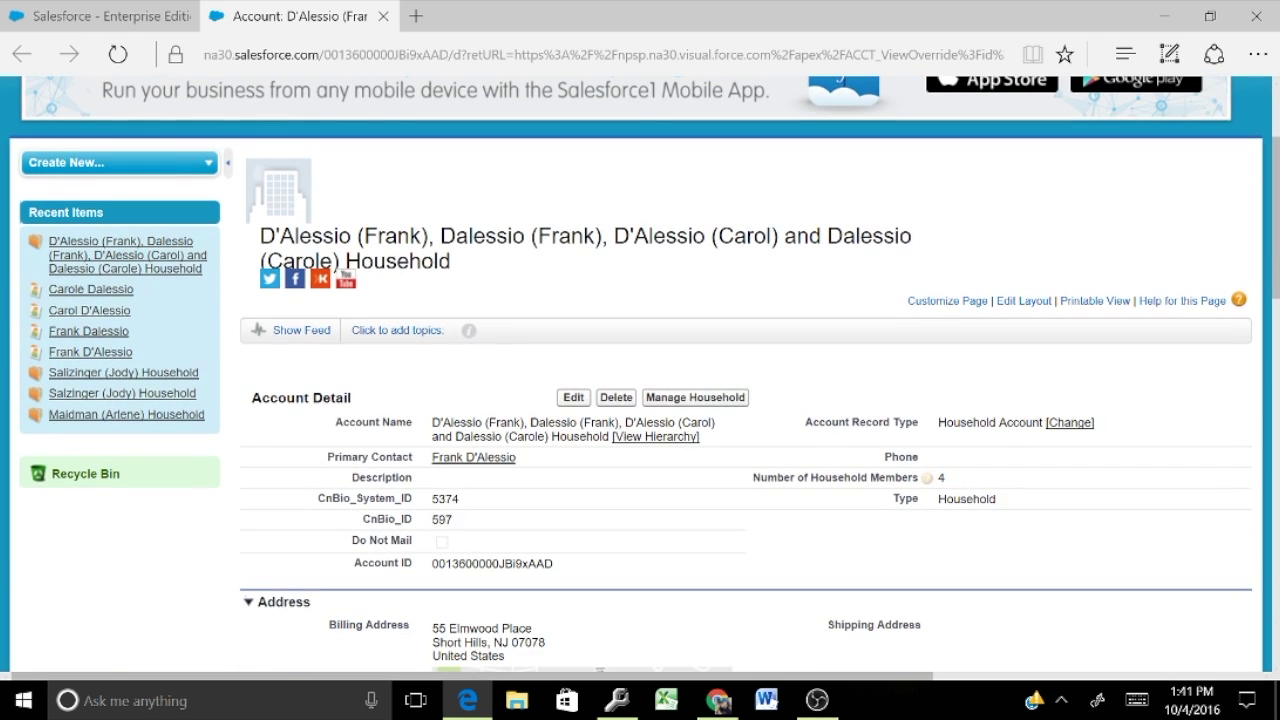
Switch back to the DemandTools dedupe grid, now listing 35 Account records in 18 groups
{"action": "key", "text": "alt+Tab"}
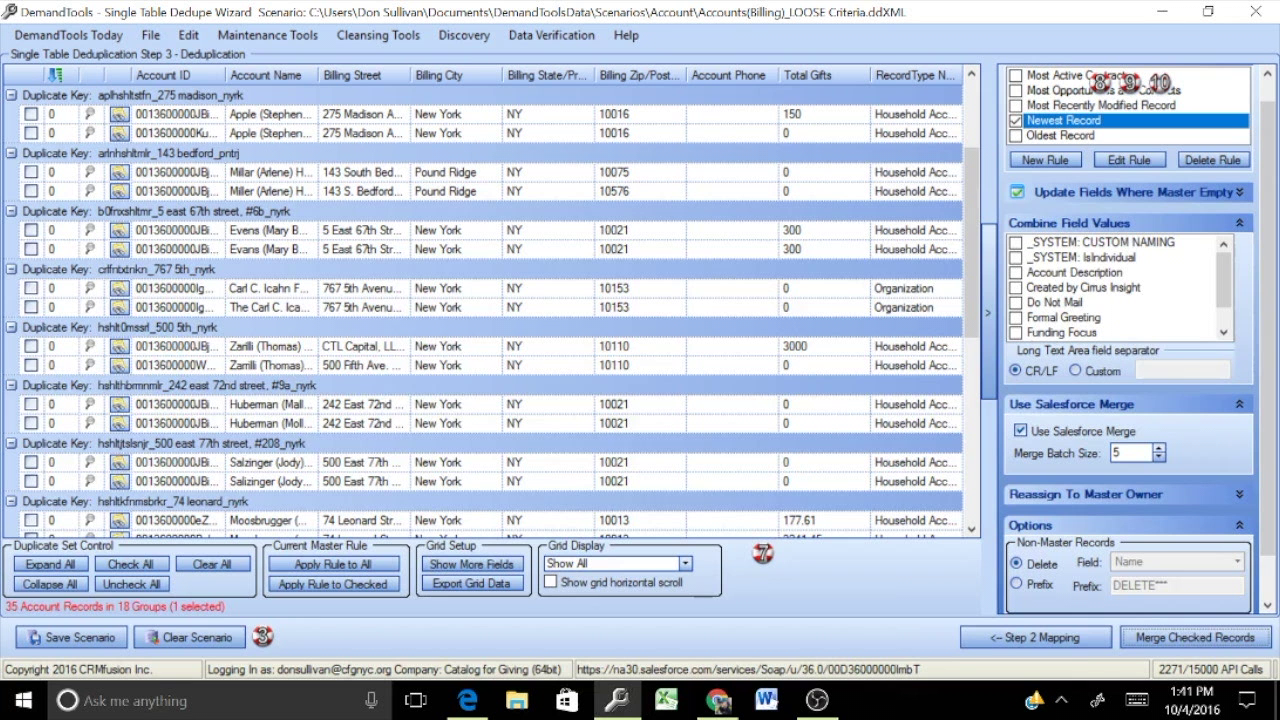